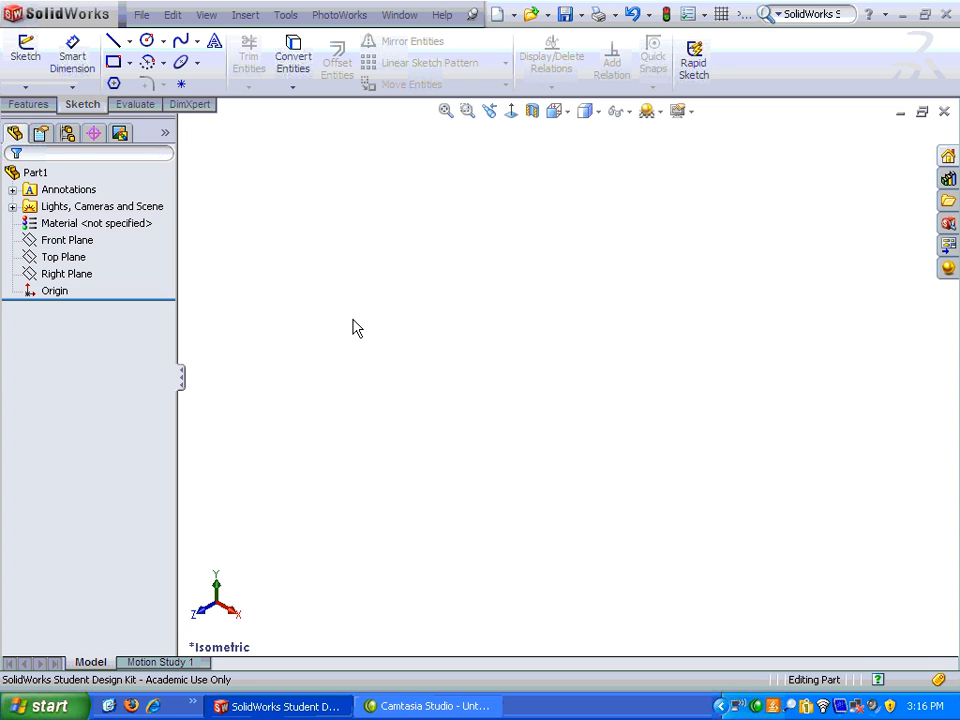
Step: Start a new sketch on the Front Plane
left_click(77, 241)
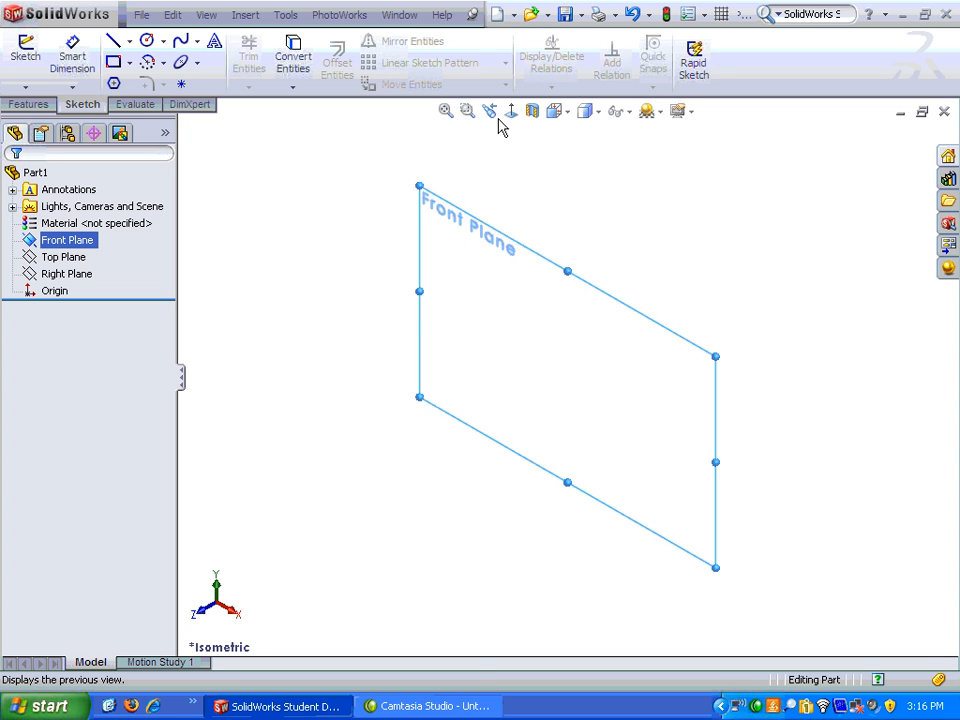
right_click(60, 241)
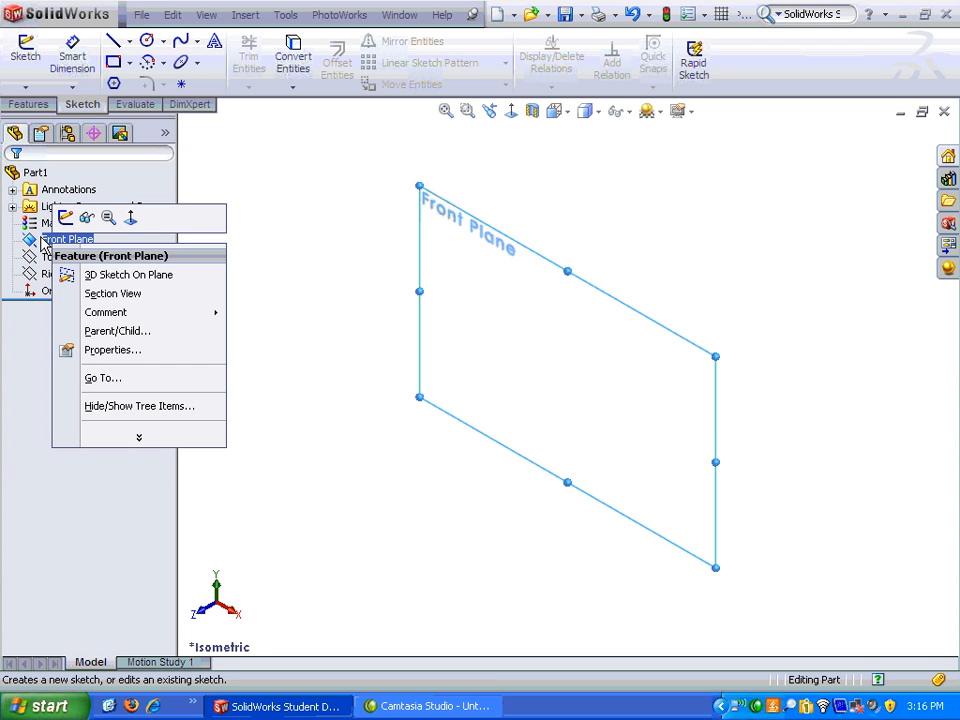
left_click(66, 218)
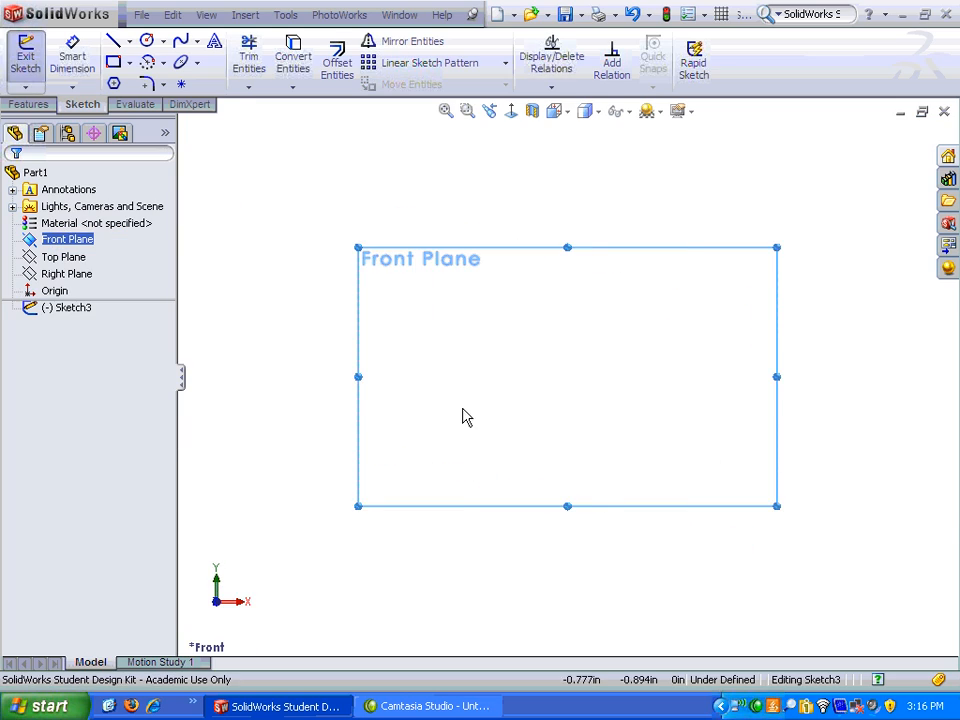
scroll(748, 358, "up", 3)
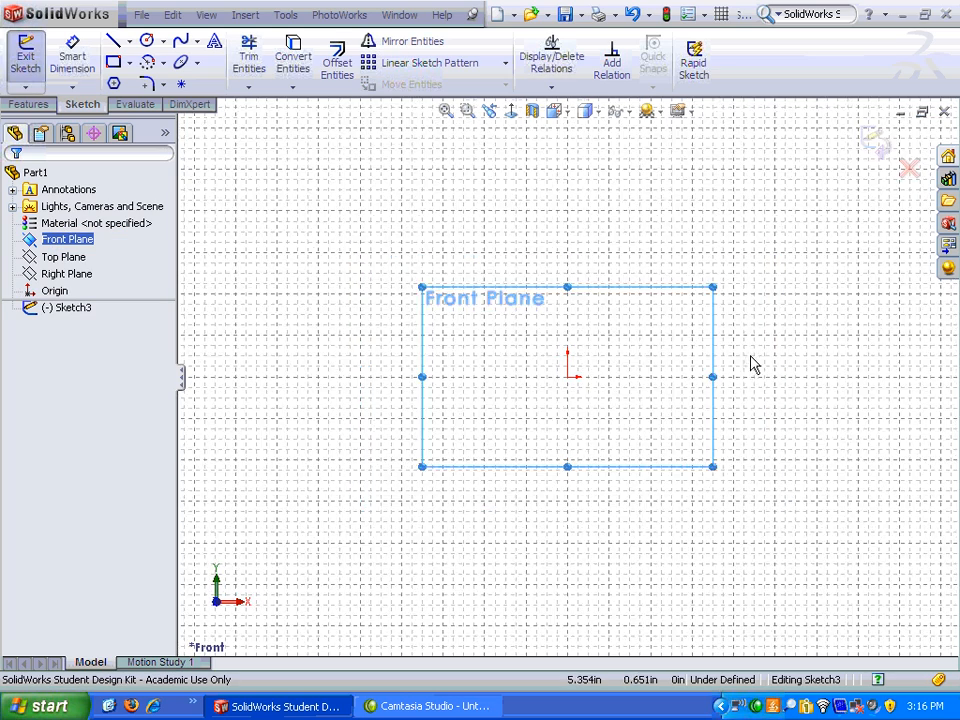
scroll(784, 362, "down", 3)
scroll(388, 258, "down", 2)
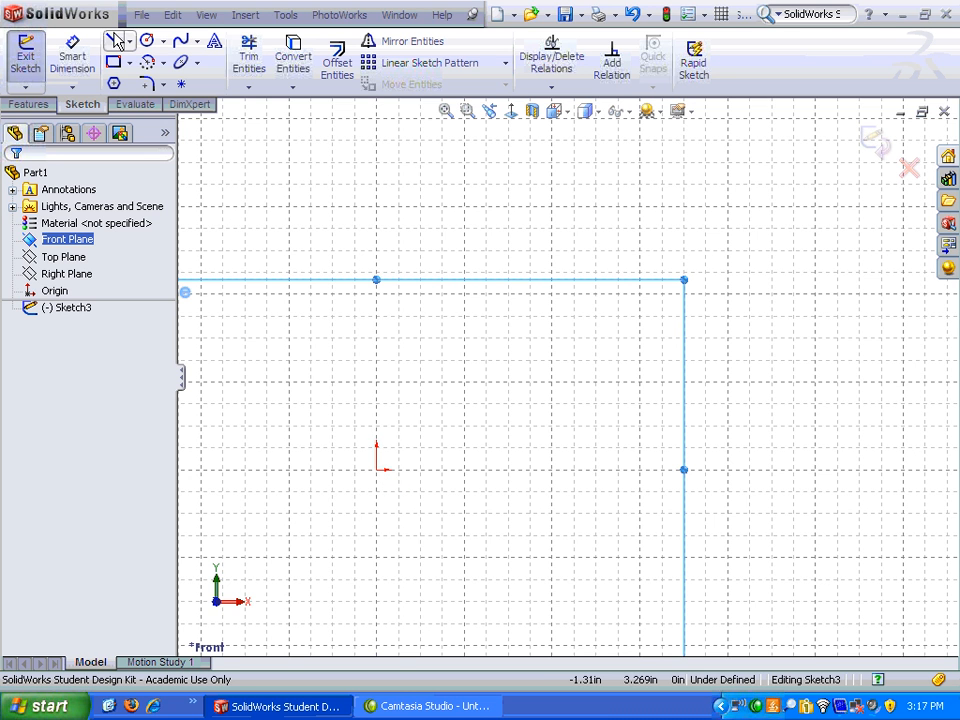
Step: Sketch a closed eight-line stepped profile with one sloped edge directly above the origin, about 1.86 in high, 0.86 in wide at top and 0.69 in at bottom
right_click(408, 330)
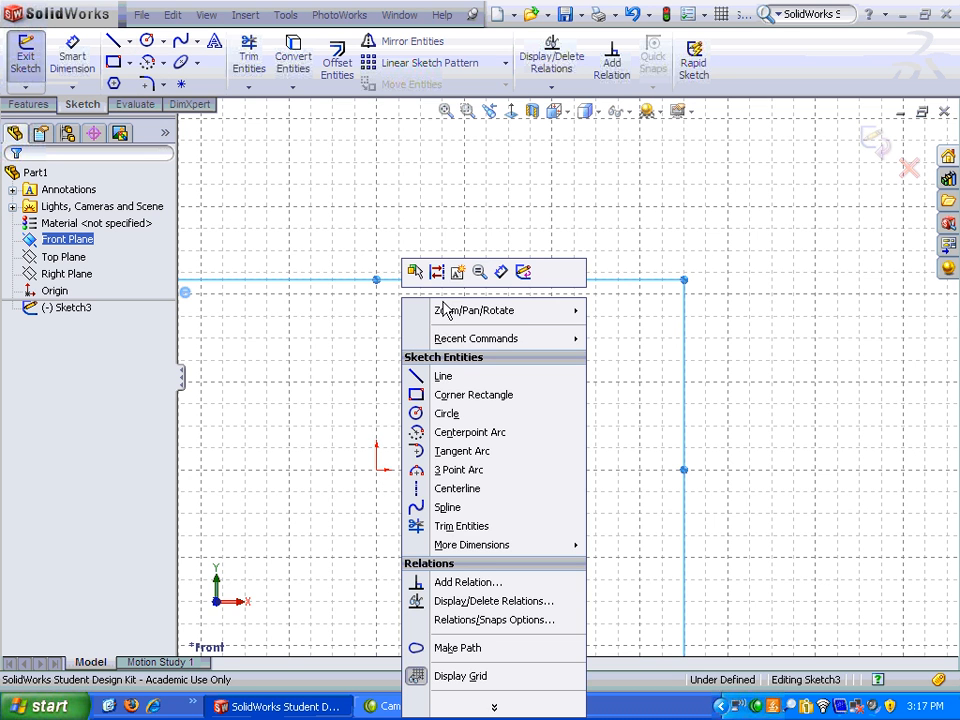
left_click(436, 376)
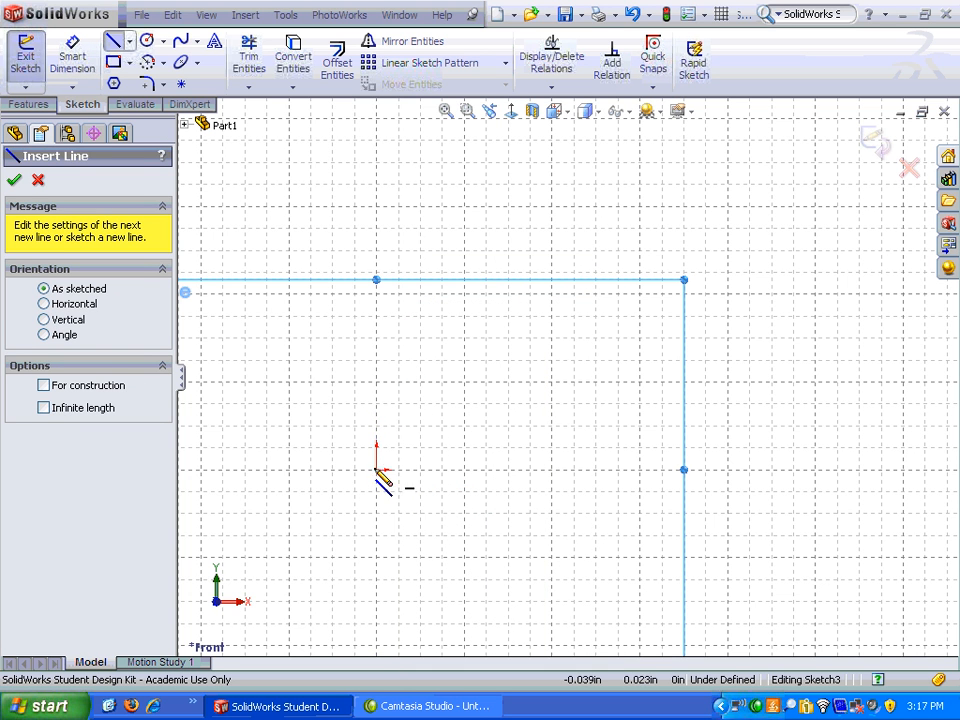
left_click(377, 401)
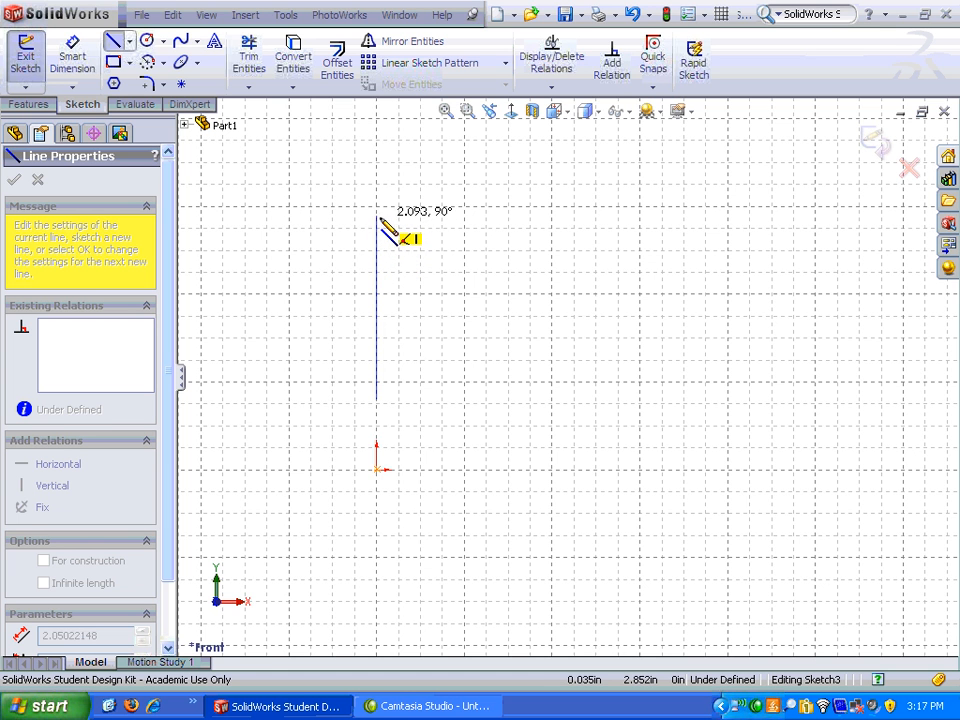
left_click(377, 236)
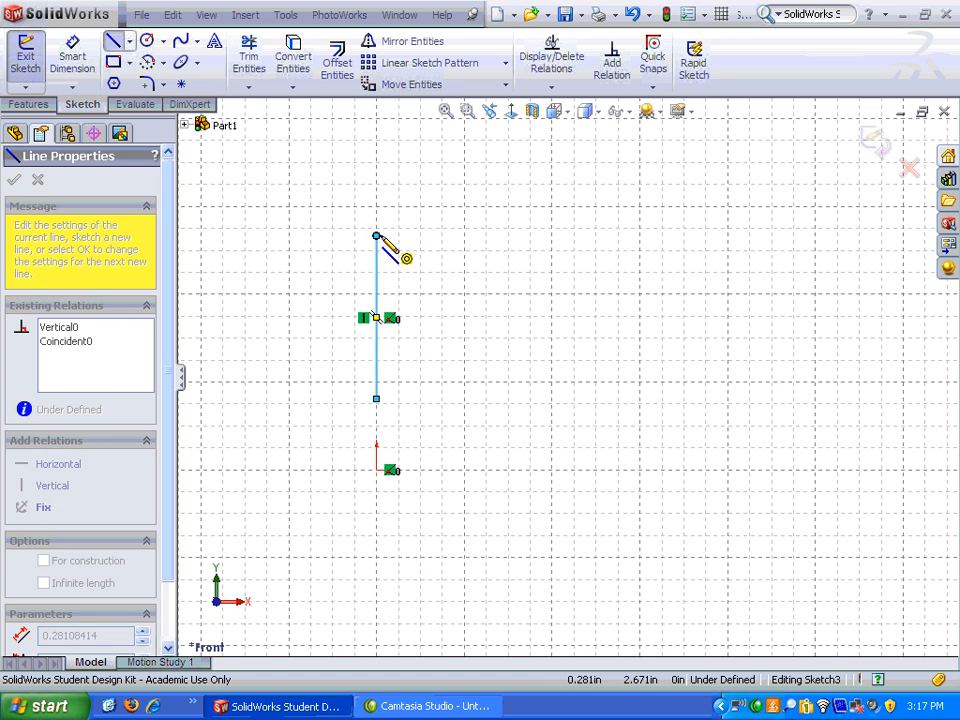
left_click(452, 236)
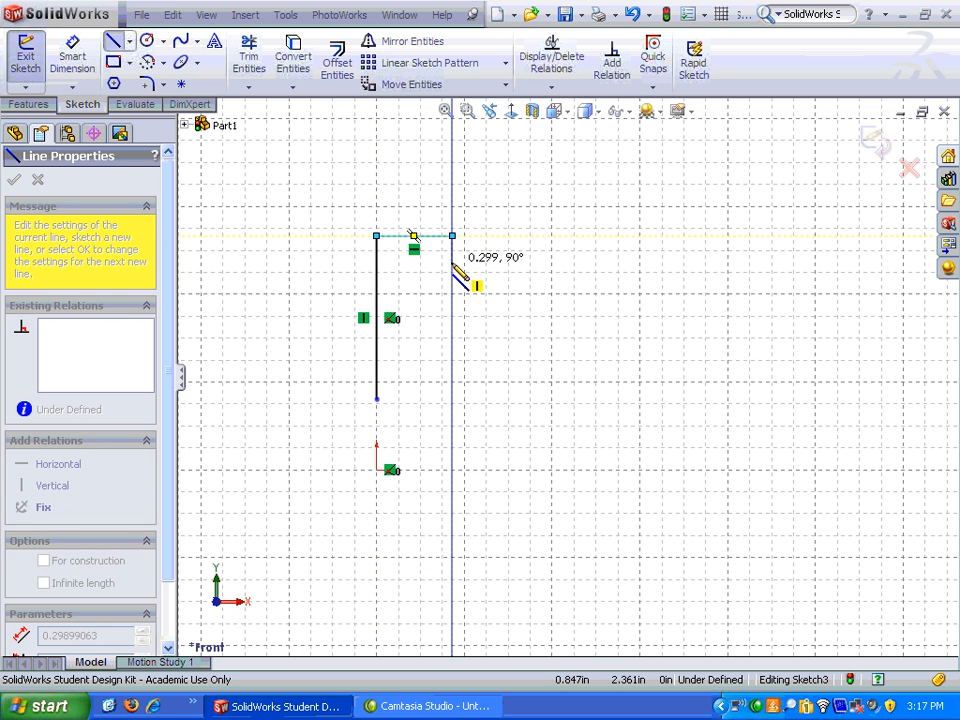
left_click(452, 262)
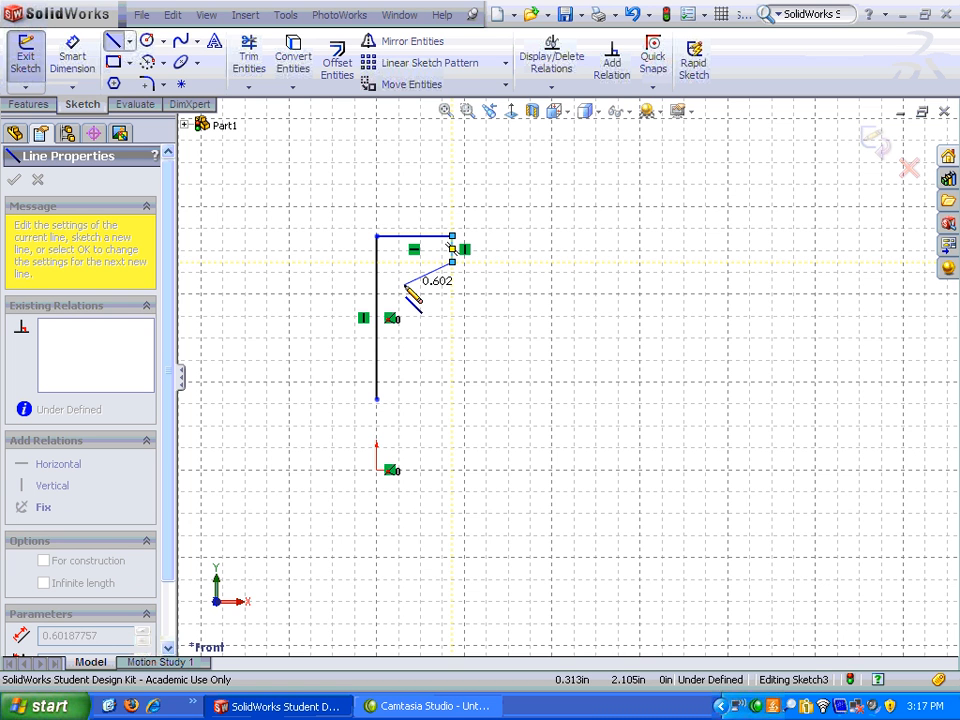
left_click(404, 285)
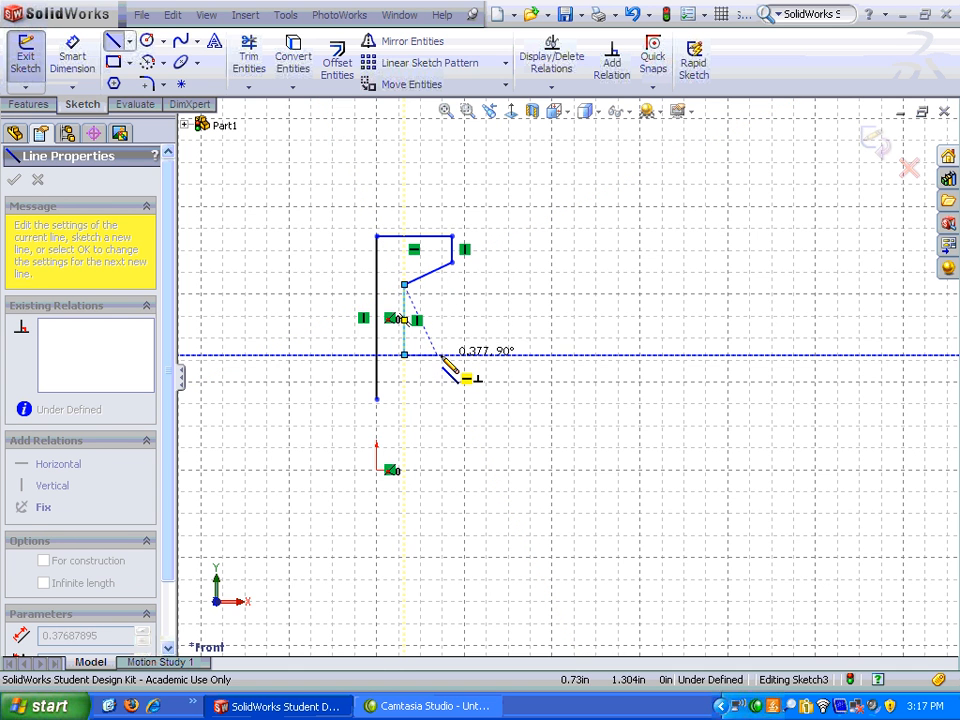
left_click(404, 354)
left_click(437, 354)
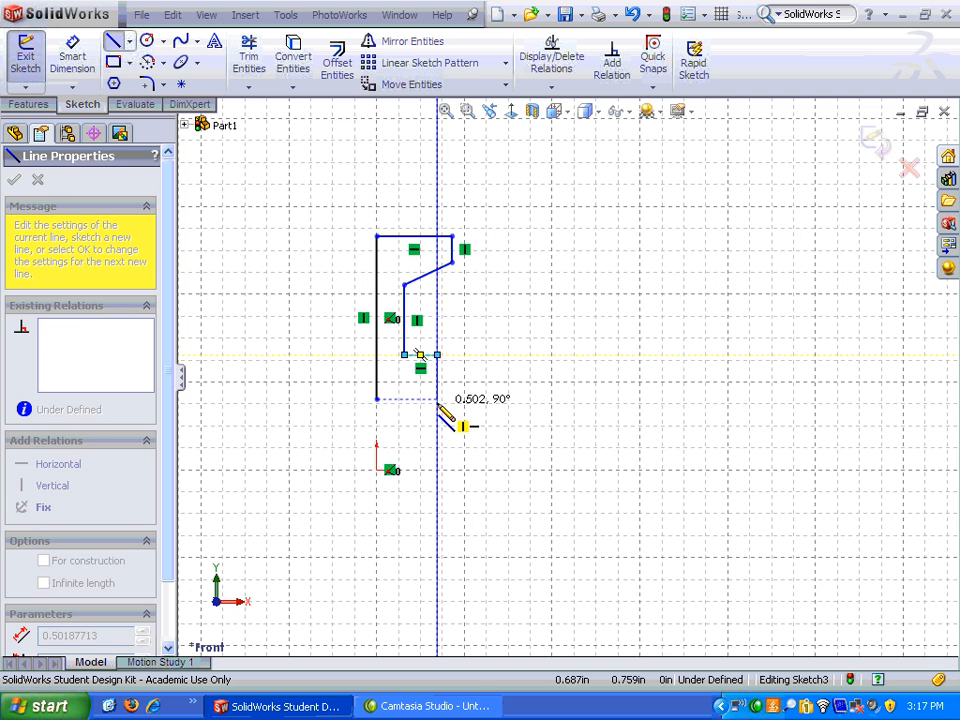
left_click(437, 398)
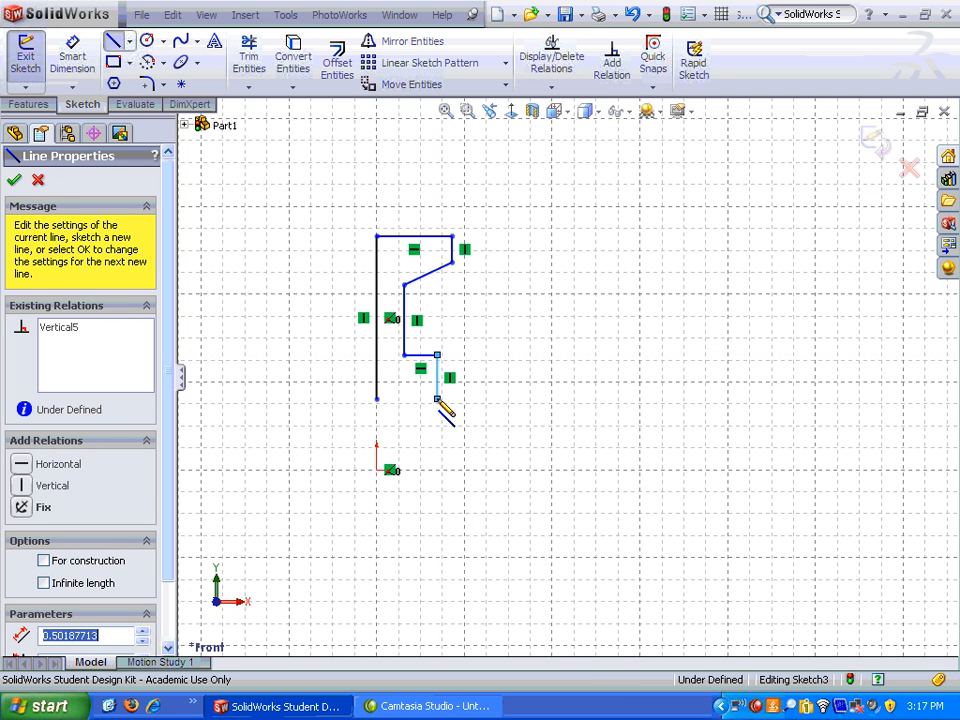
left_click(377, 399)
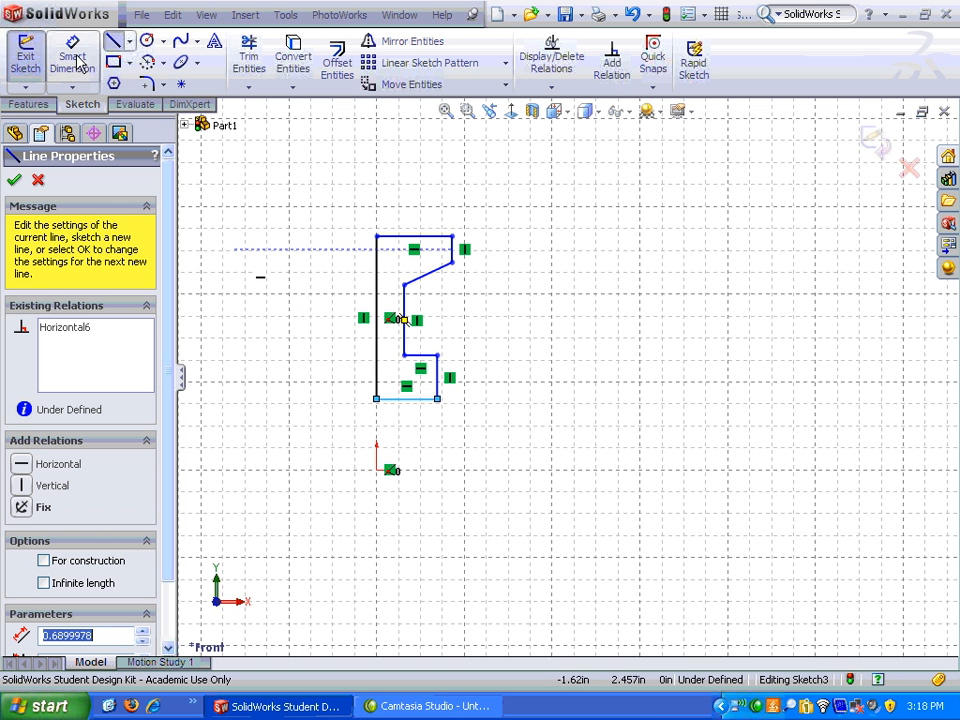
Step: Dimension the profile's top horizontal edge with Smart Dimension and set it to .75 in
right_click(507, 189)
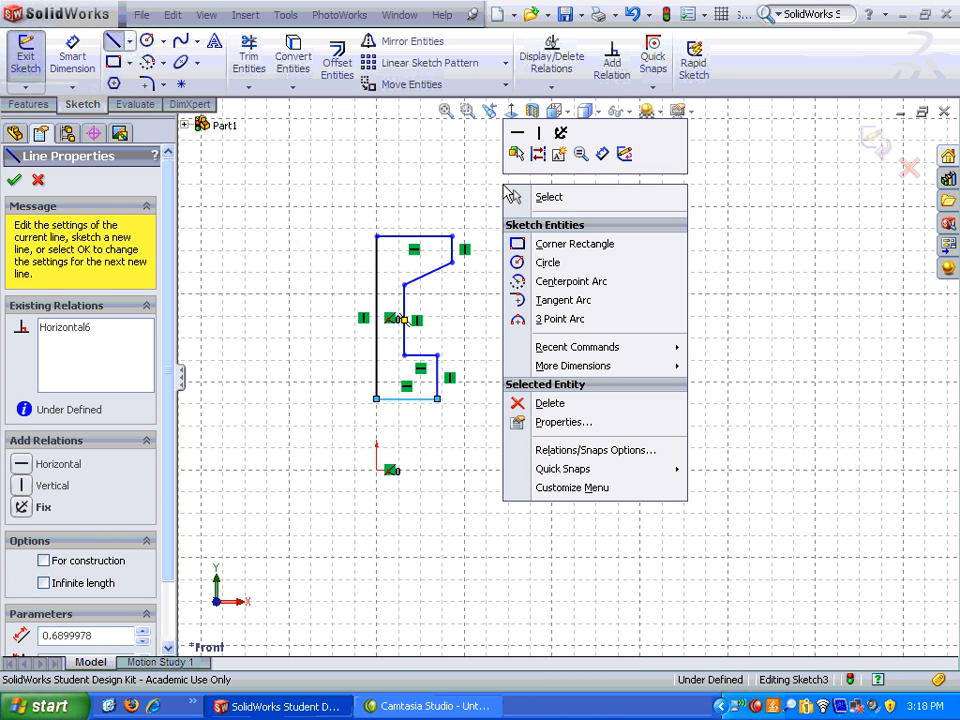
left_click(603, 155)
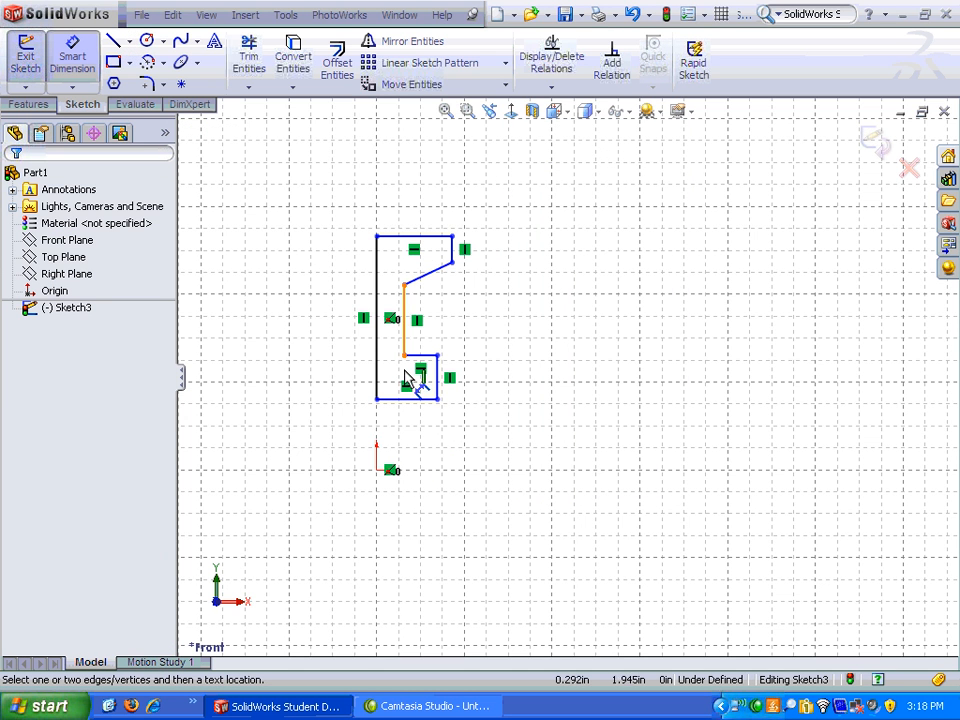
left_click(412, 237)
left_click(426, 189)
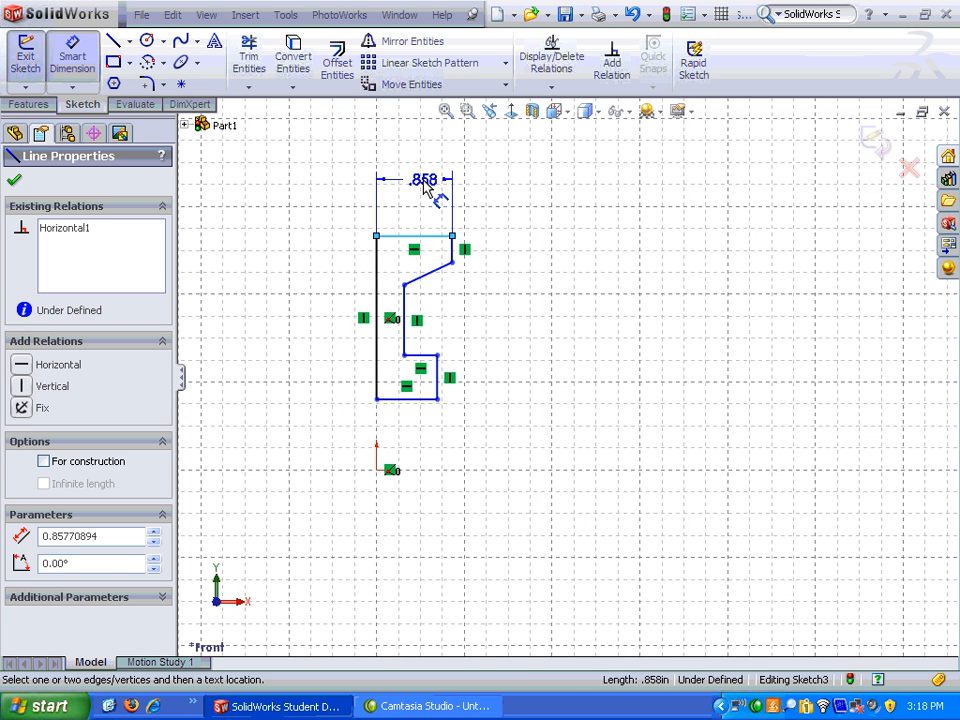
left_click(414, 190)
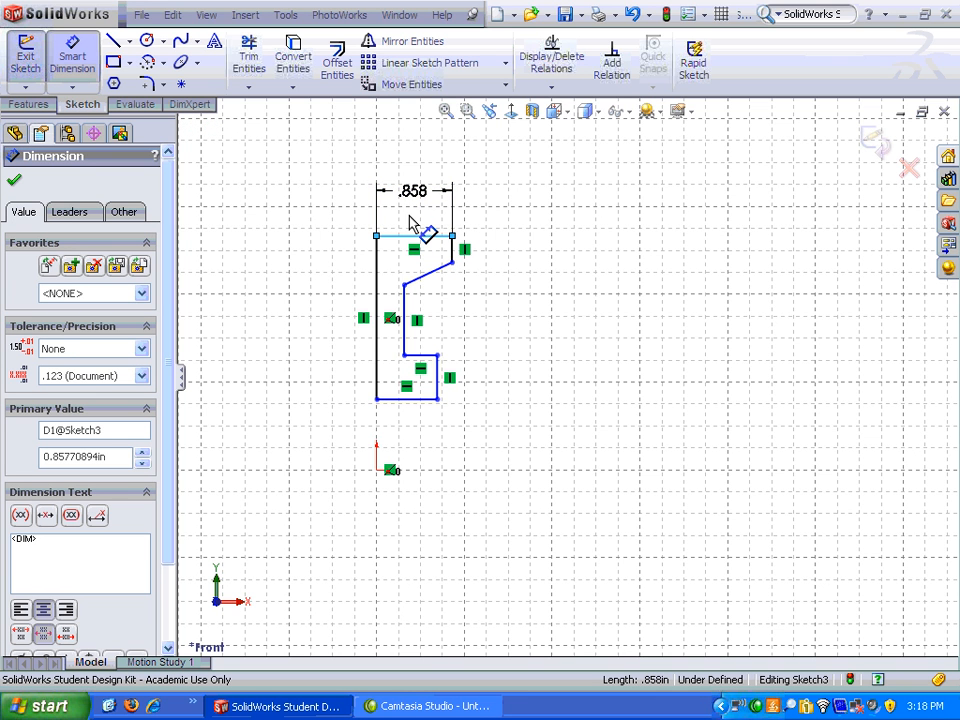
type(".")
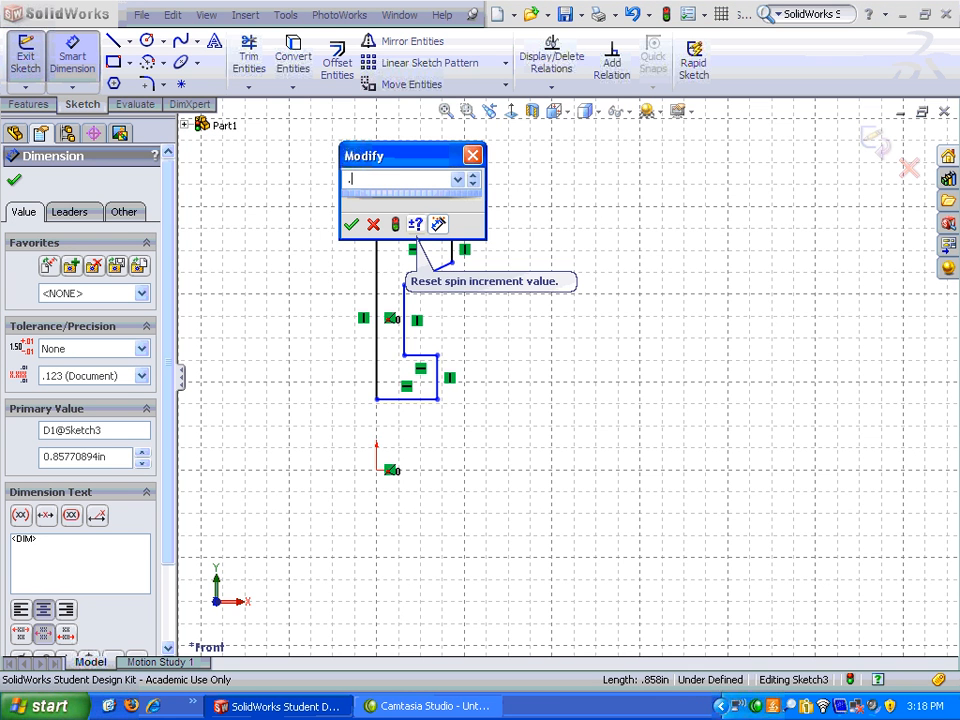
type("75")
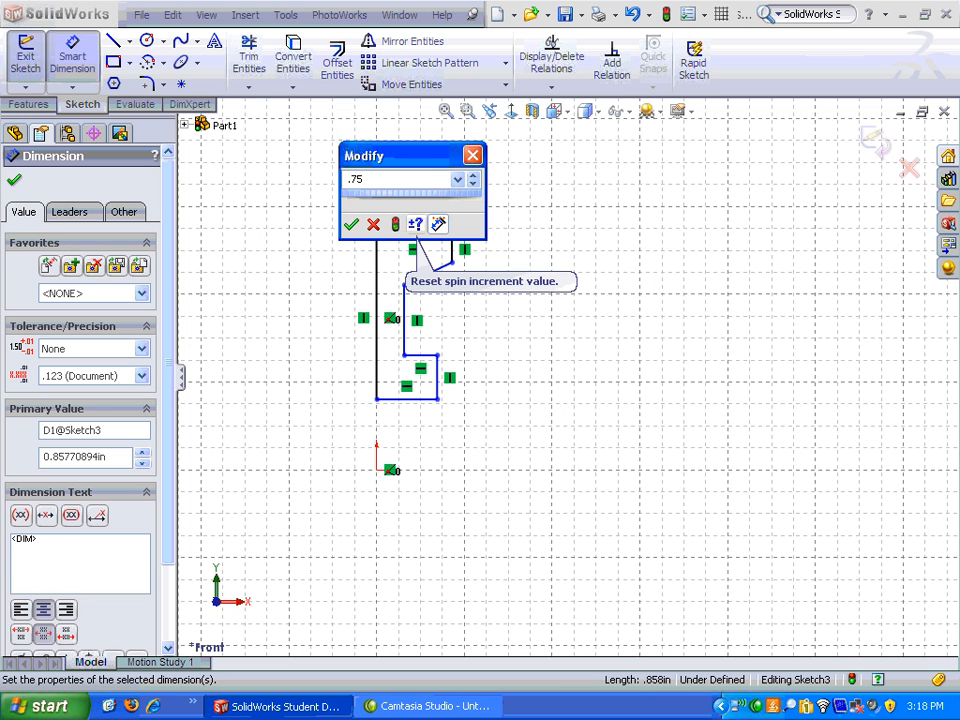
key("Return")
Step: Dimension the profile's bottom horizontal edge and set it to .6875 in
left_click(414, 403)
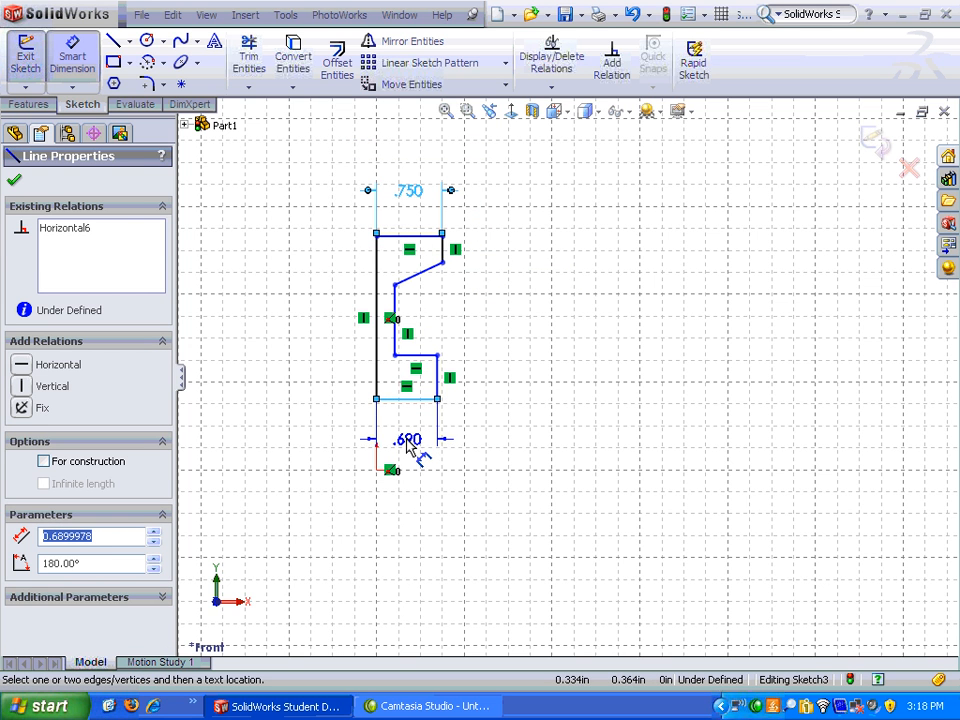
left_click(407, 436)
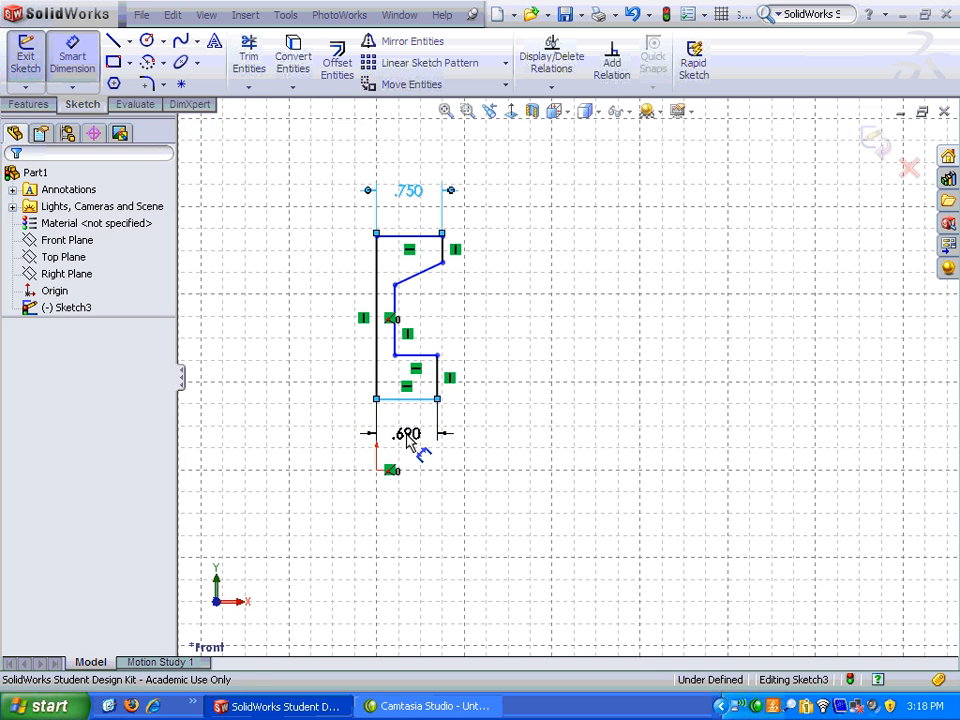
left_click(410, 443)
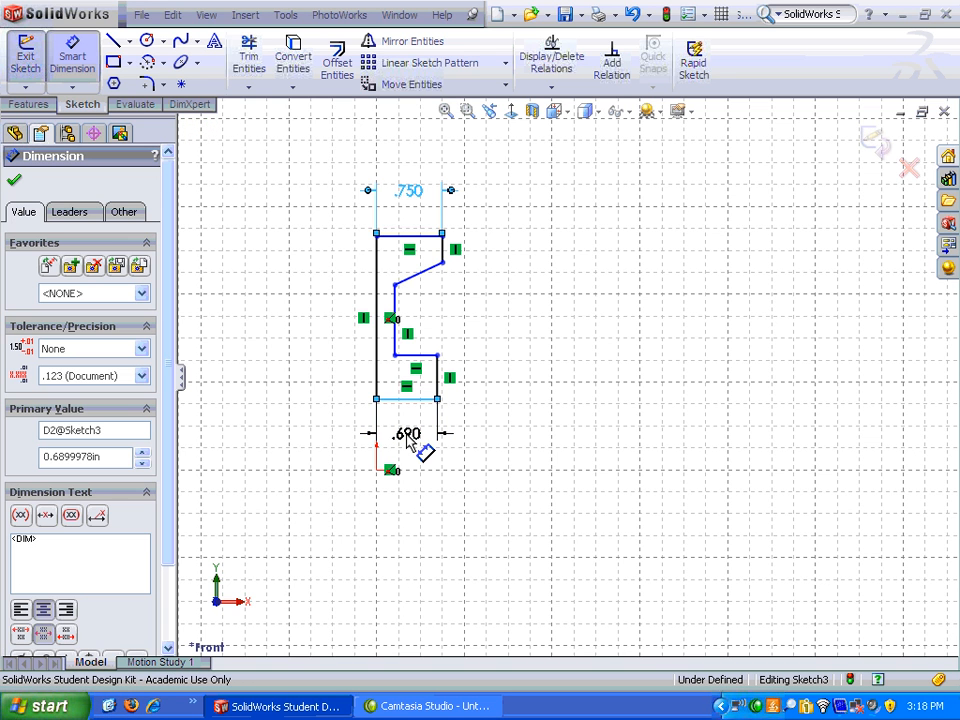
double_click(410, 443)
type(".6875")
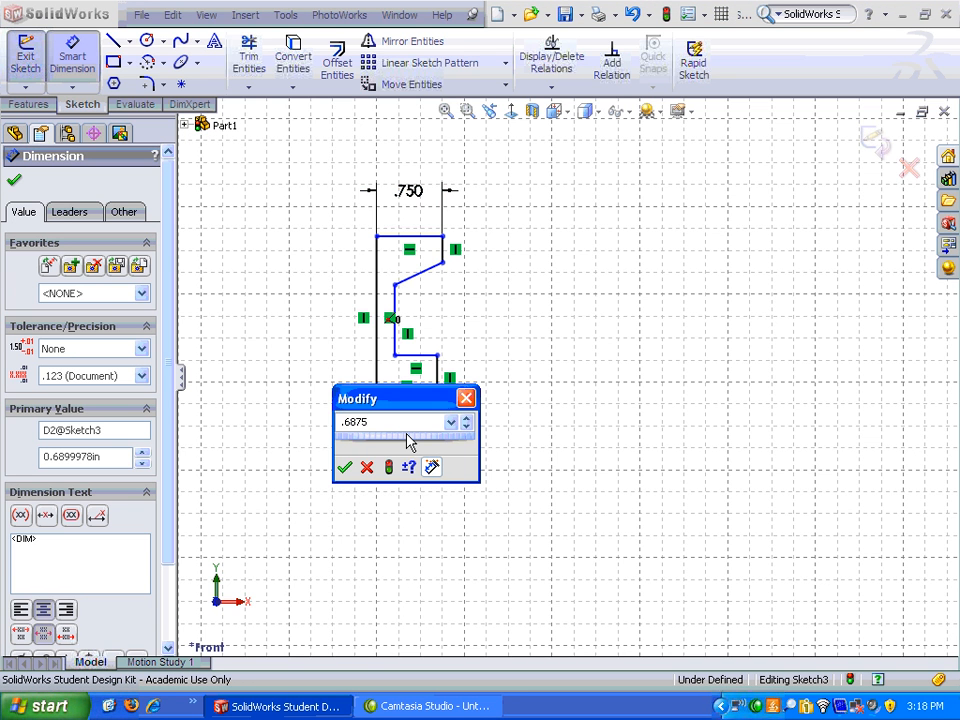
left_click(344, 468)
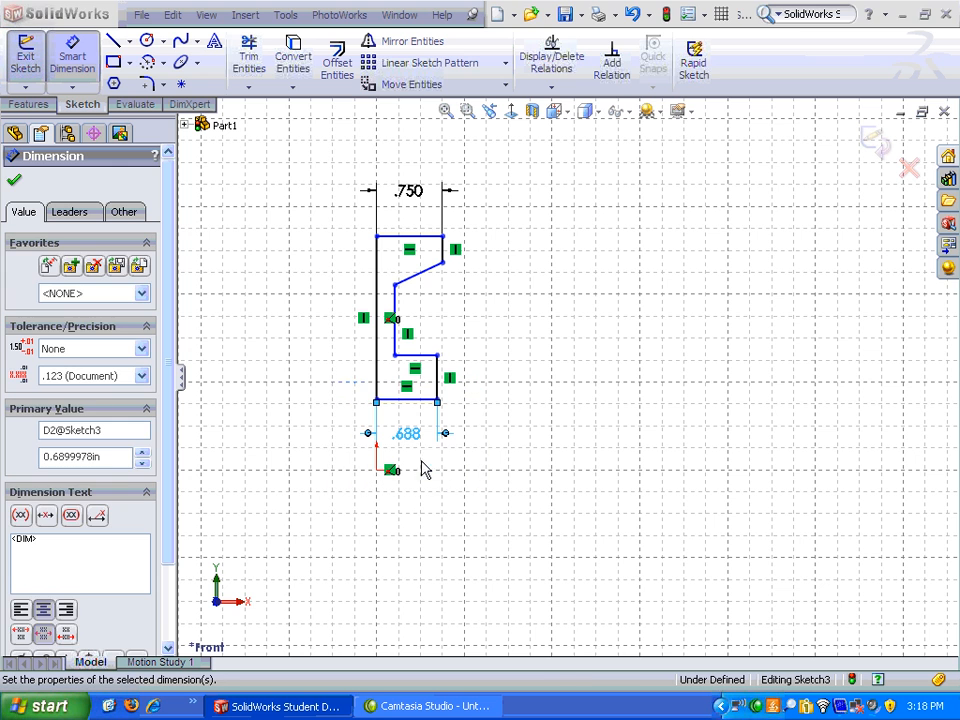
Step: Dimension the short vertical edge at the profile's upper right and set it to .125 in
left_click(445, 249)
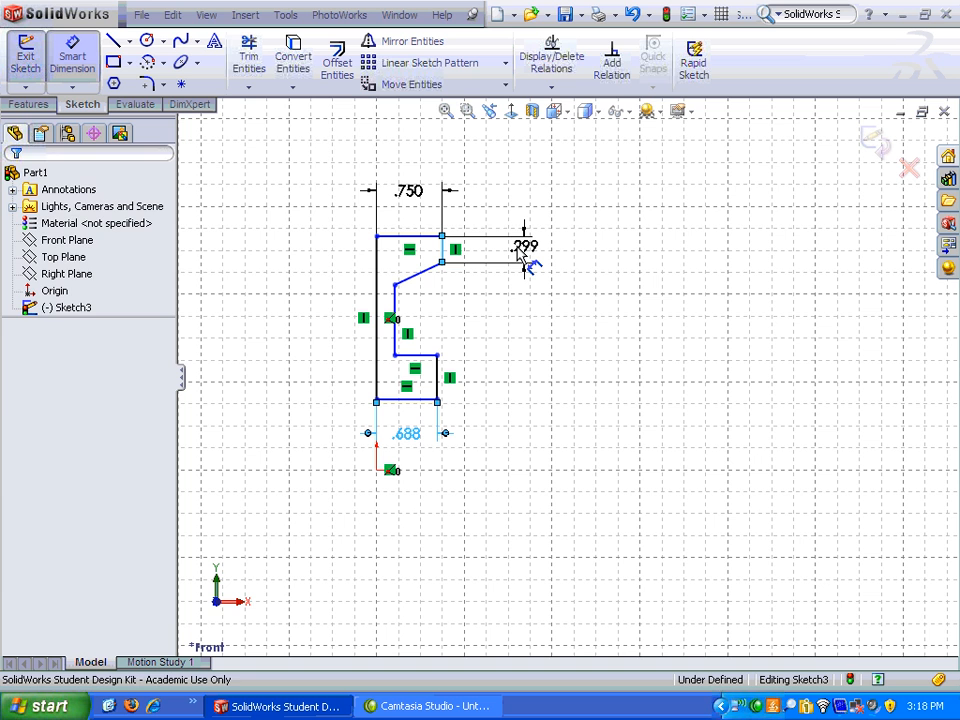
left_click(519, 255)
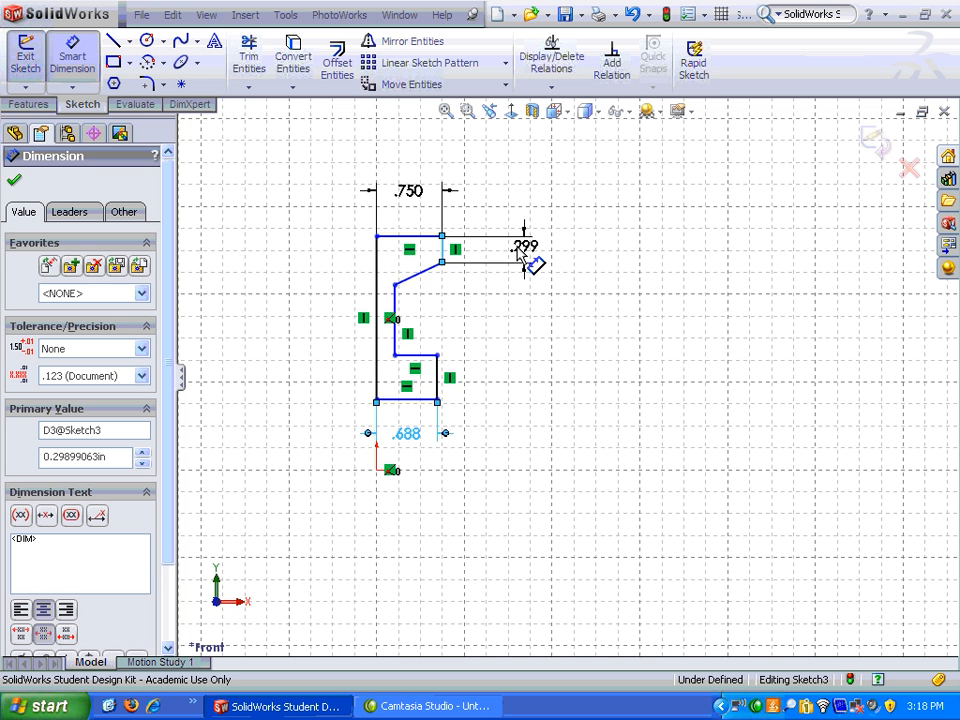
type(".125")
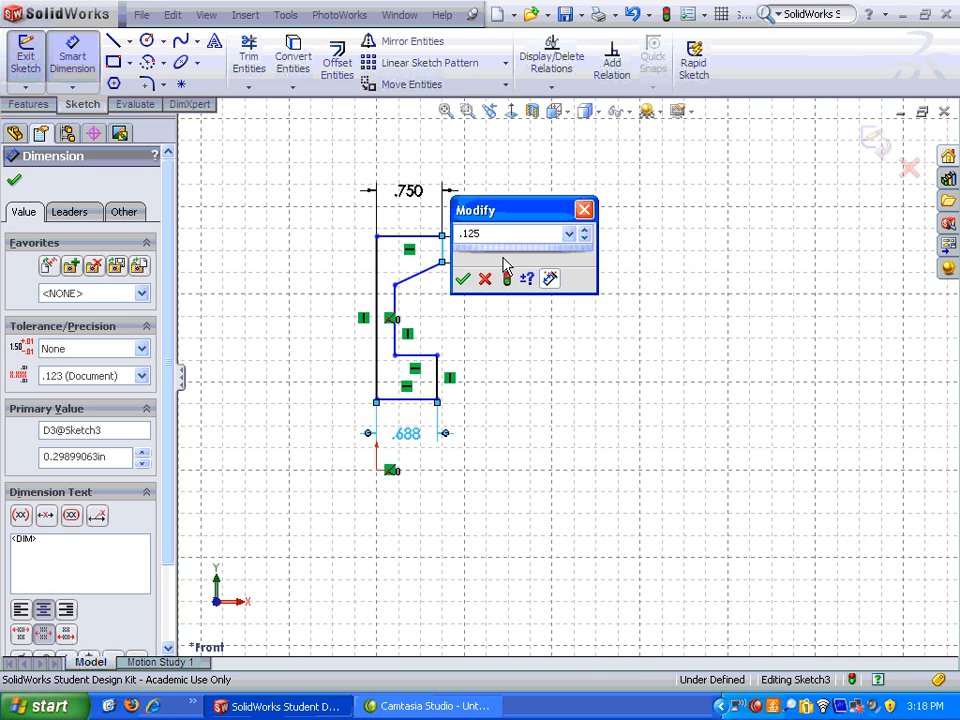
left_click(460, 277)
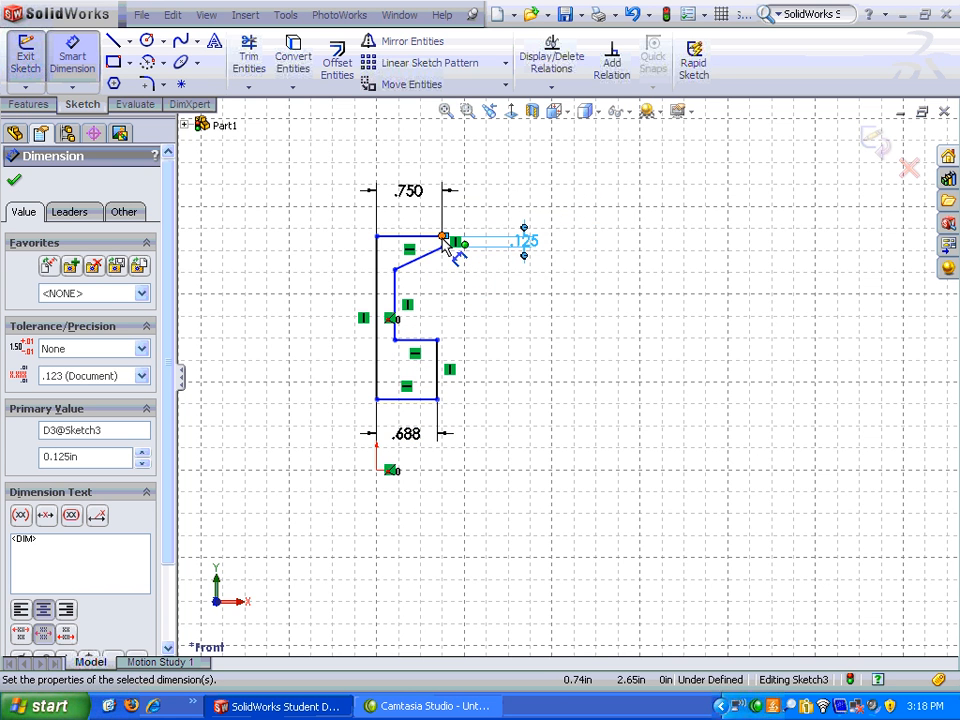
Step: Dimension the vertical distance from the upper-right corner to the lower end of the sloped line and set it to .25 in
left_click(395, 271)
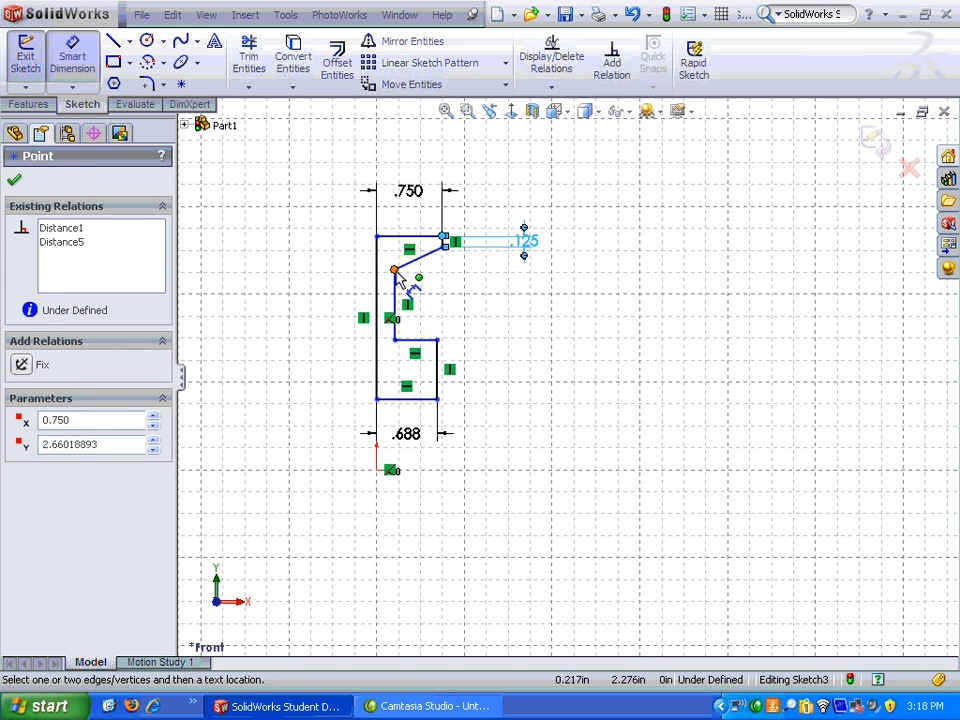
left_click(396, 272)
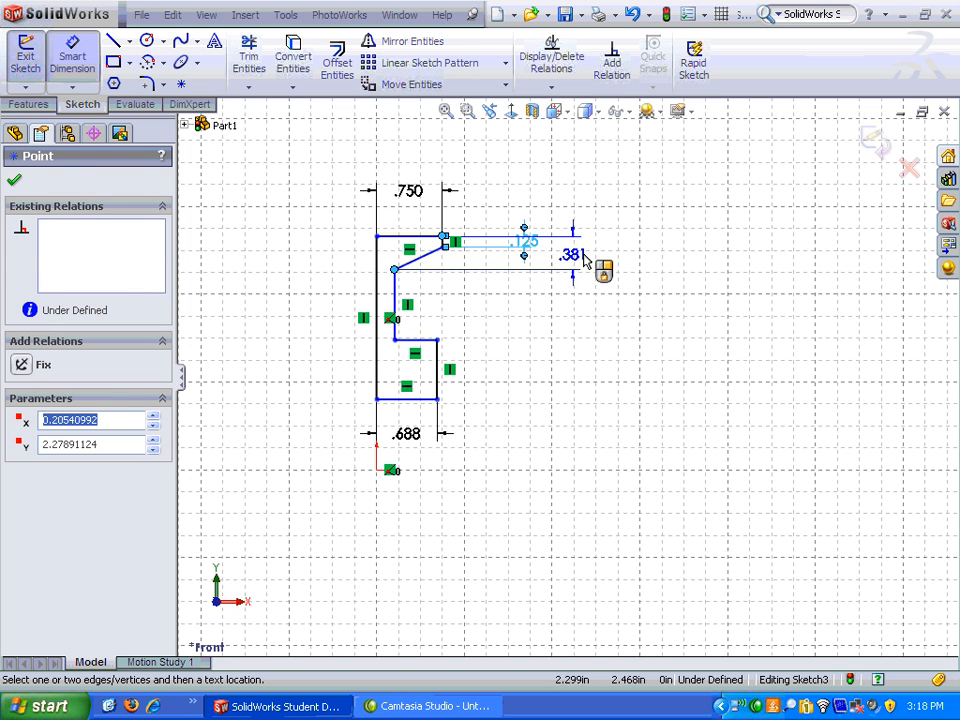
left_click(580, 255)
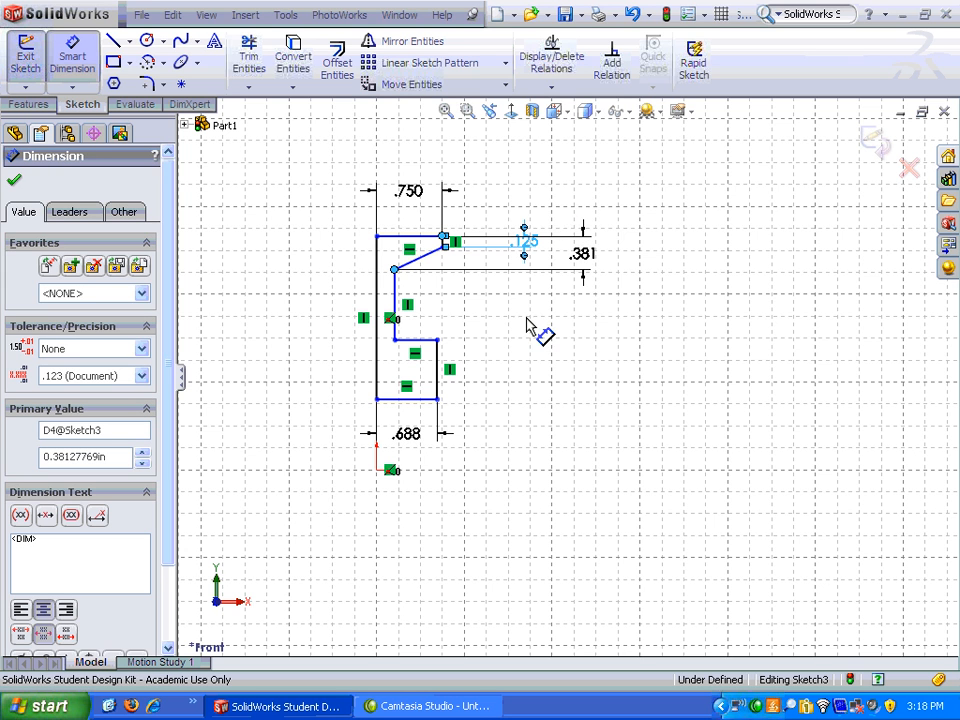
type(".25")
key("Return")
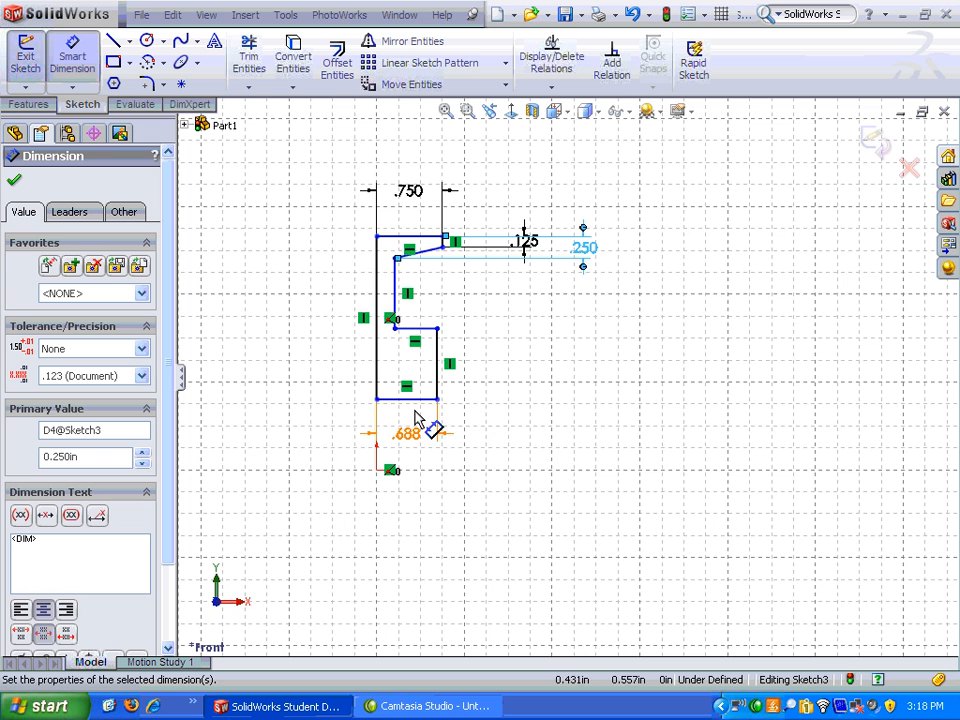
Step: Dimension the horizontal distance between the profile's long left edge and its inner vertical edge and set it to .25 in
left_click(392, 292)
left_click(376, 300)
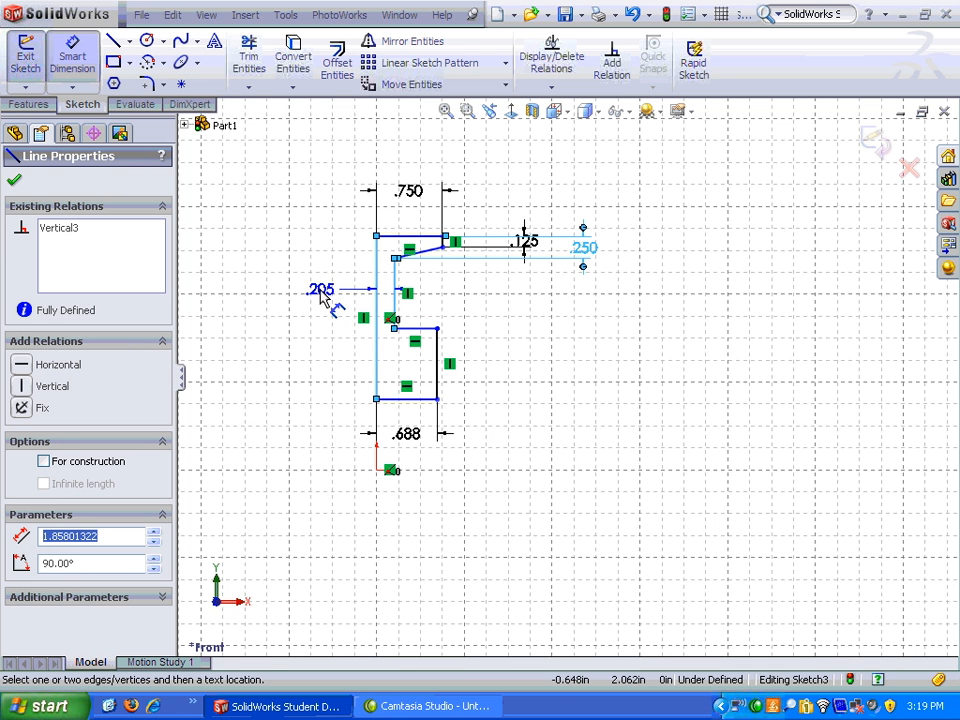
left_click(310, 298)
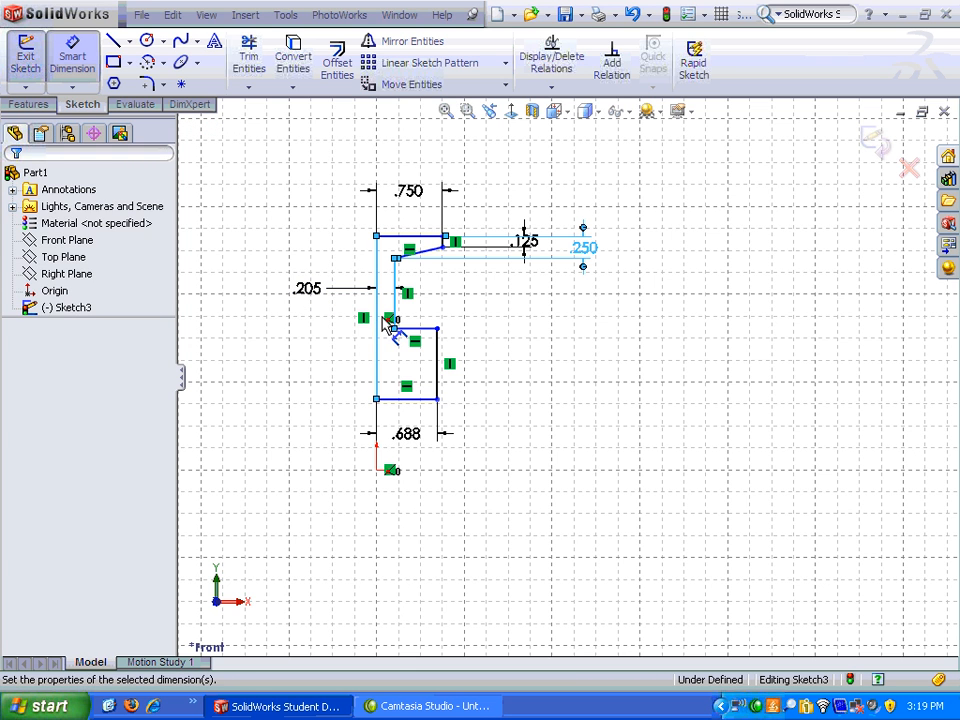
type(".25")
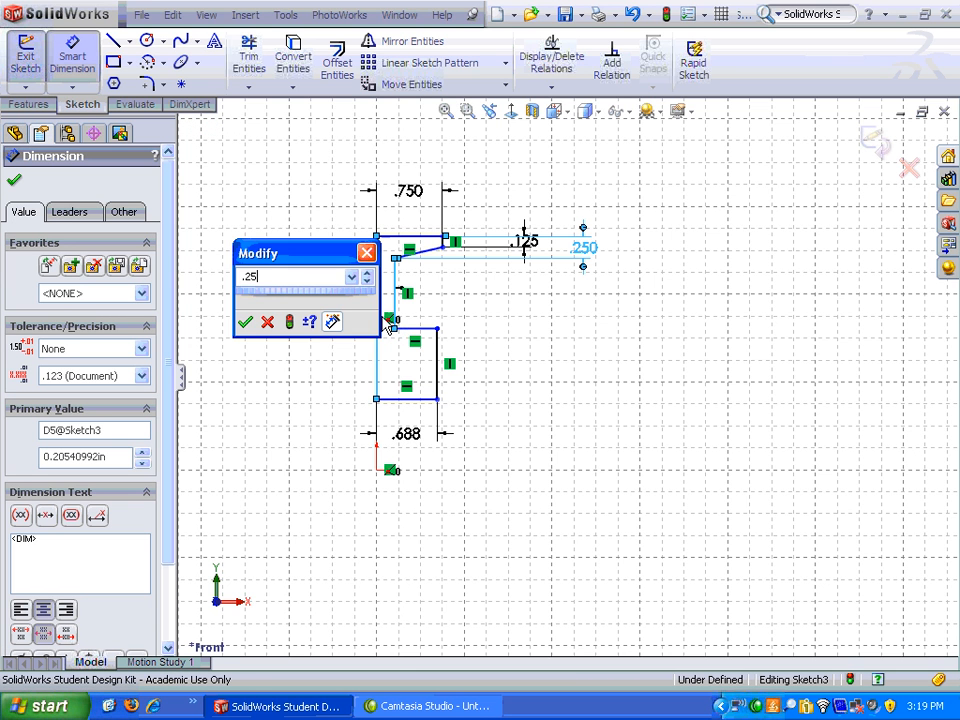
key("Return")
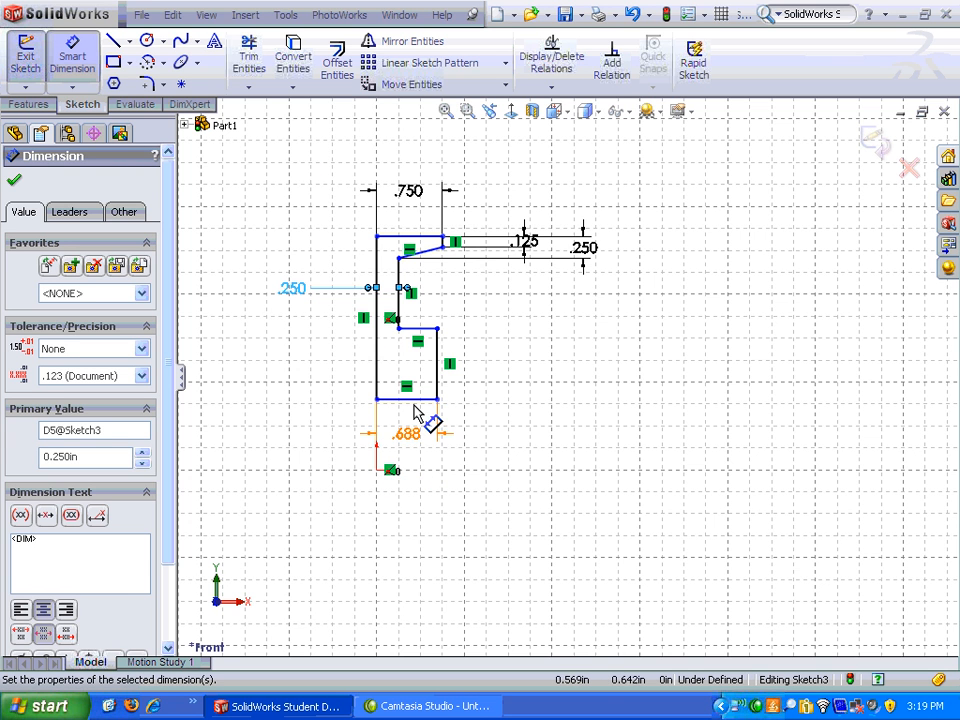
Step: Dimension the vertical distance from the origin to the profile's bottom edge and set it to .5 in
left_click(377, 474)
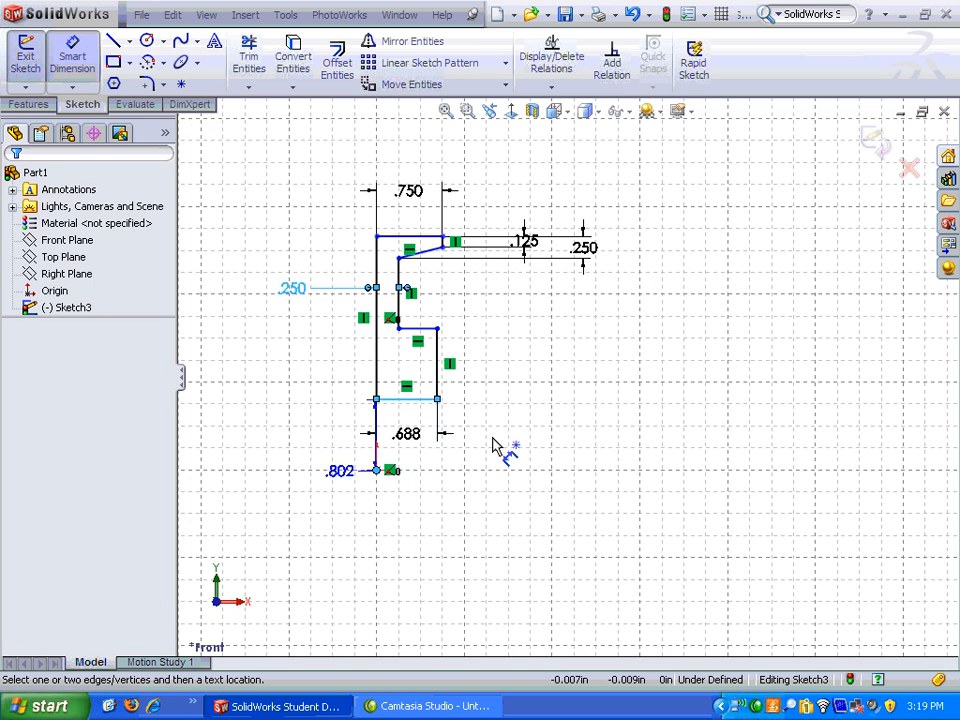
left_click(541, 447)
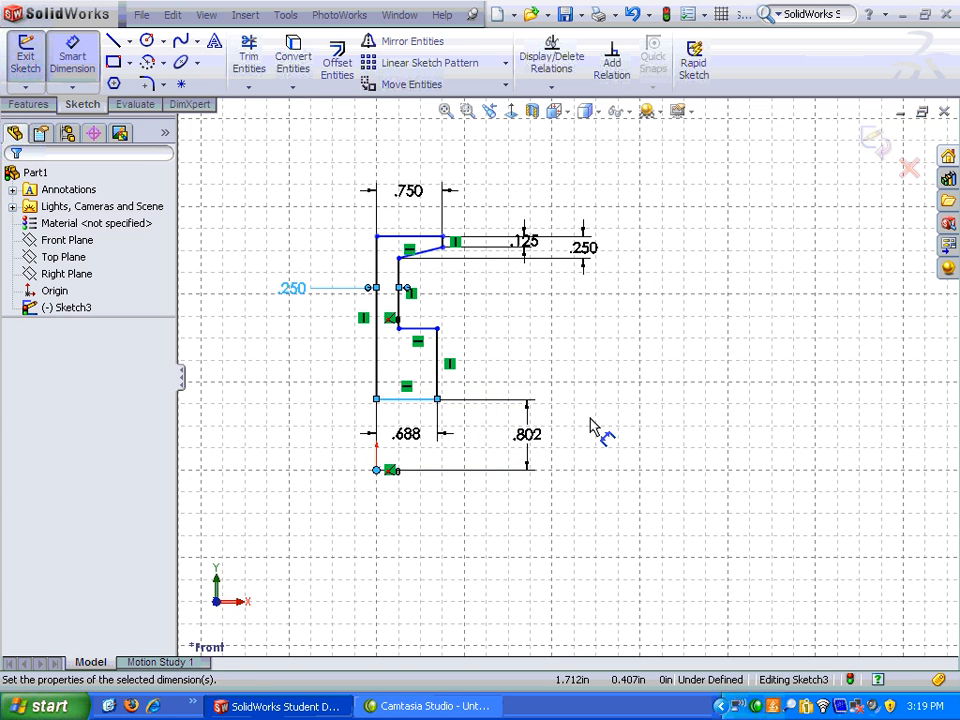
double_click(529, 444)
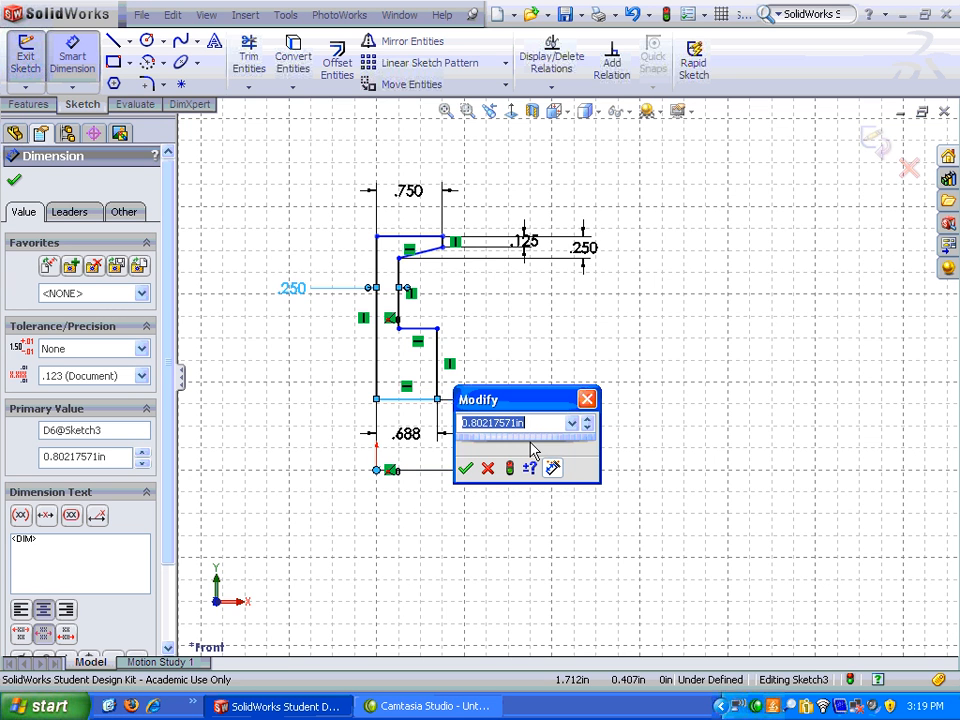
type(".5")
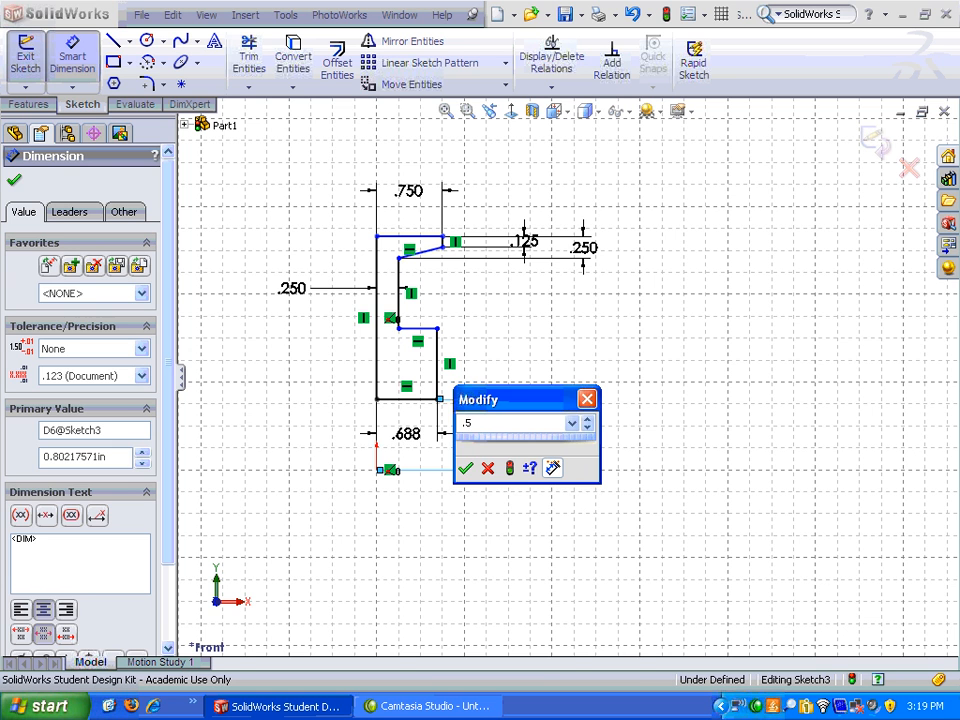
key("Return")
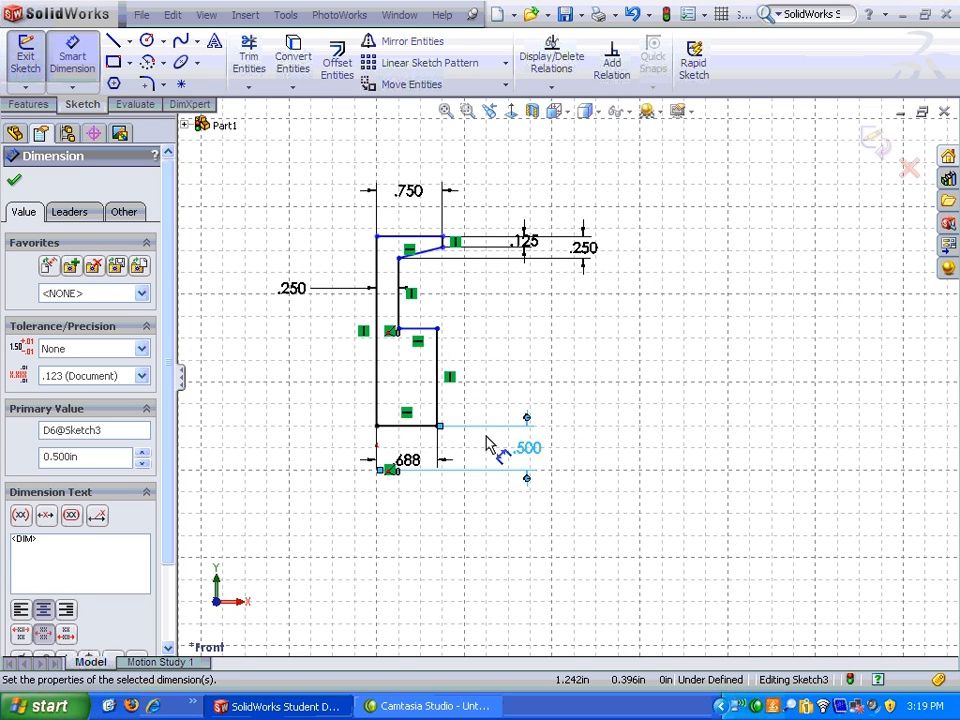
Step: Dimension the vertical distance from the origin to the lower step's horizontal edge and set it to .75 in
left_click(381, 476)
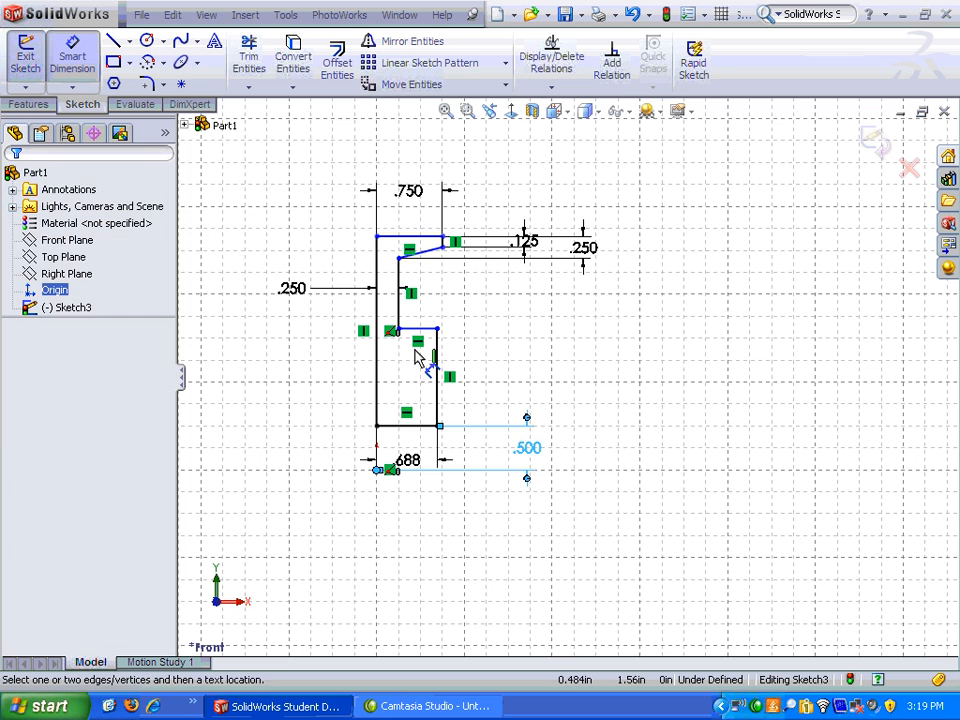
left_click(426, 331)
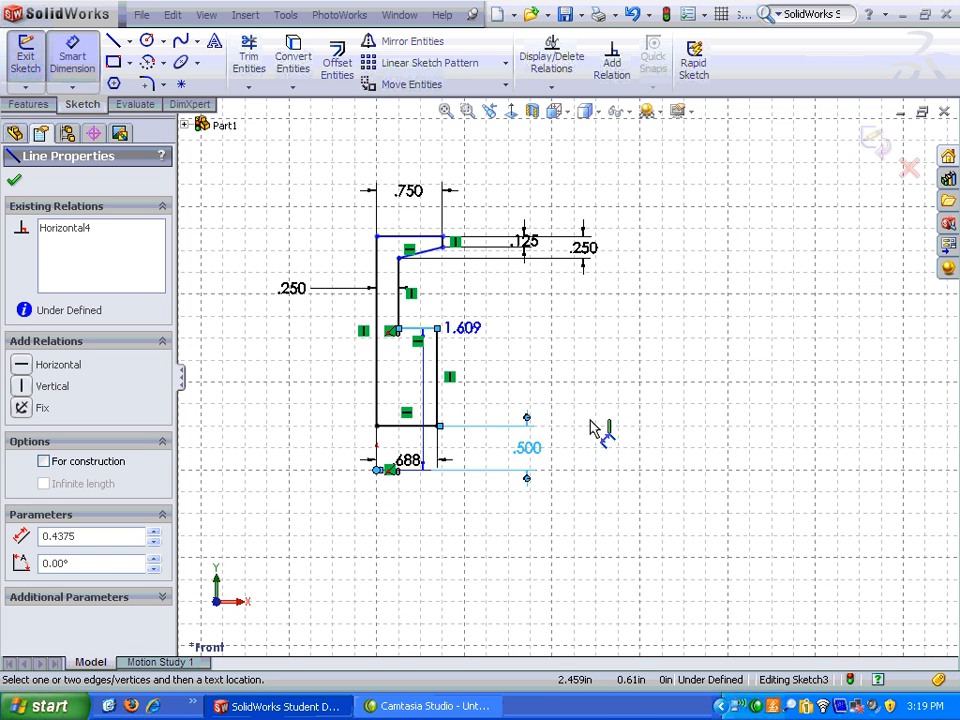
left_click(596, 409)
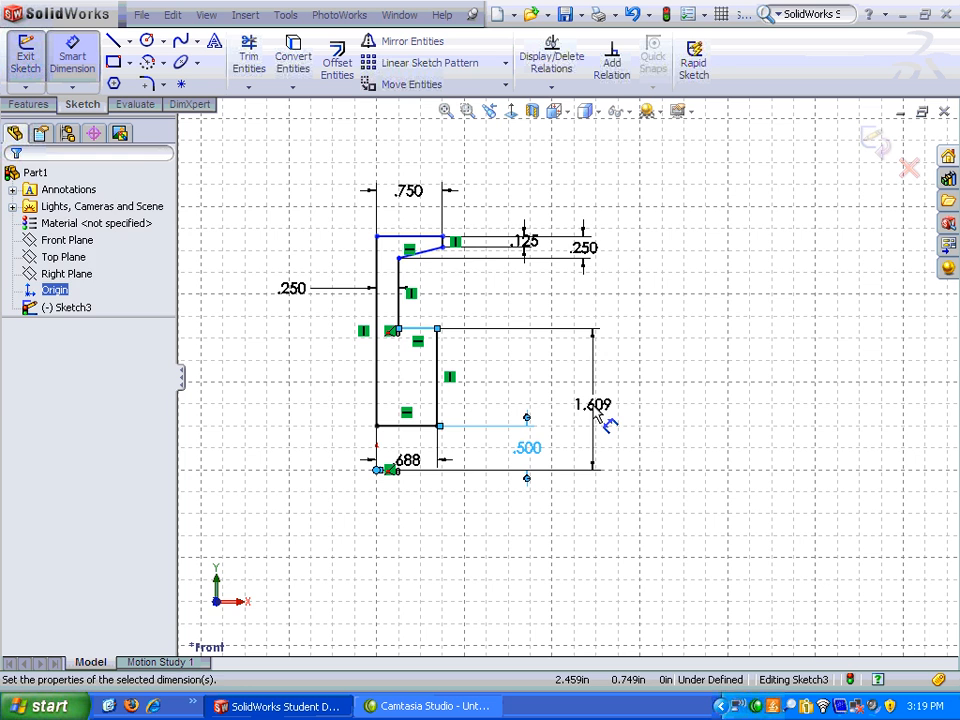
double_click(598, 410)
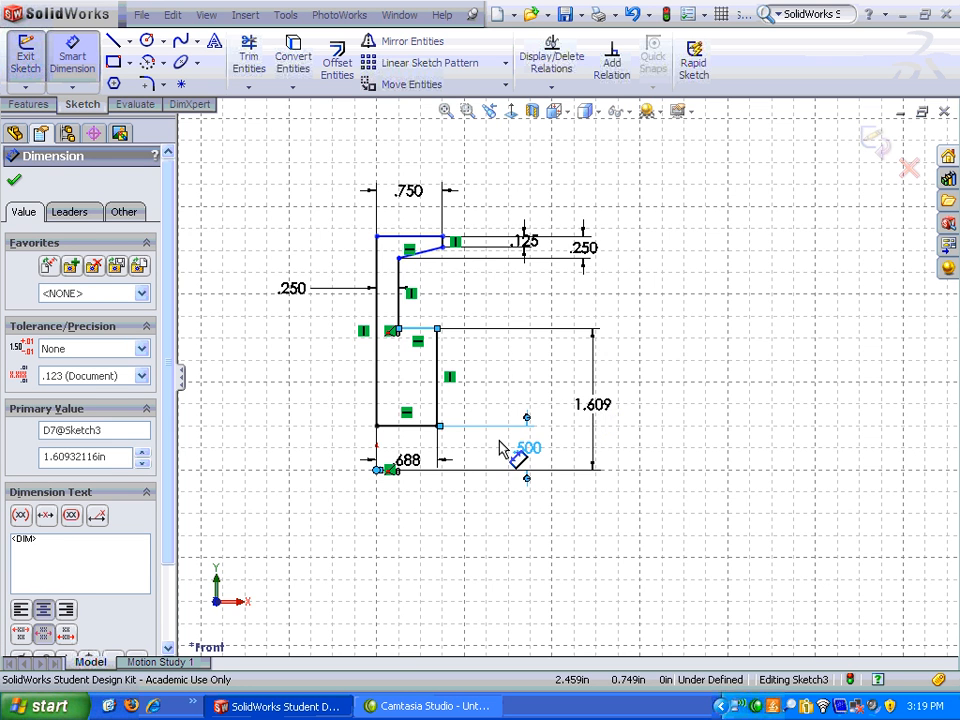
type(".75")
key("Return")
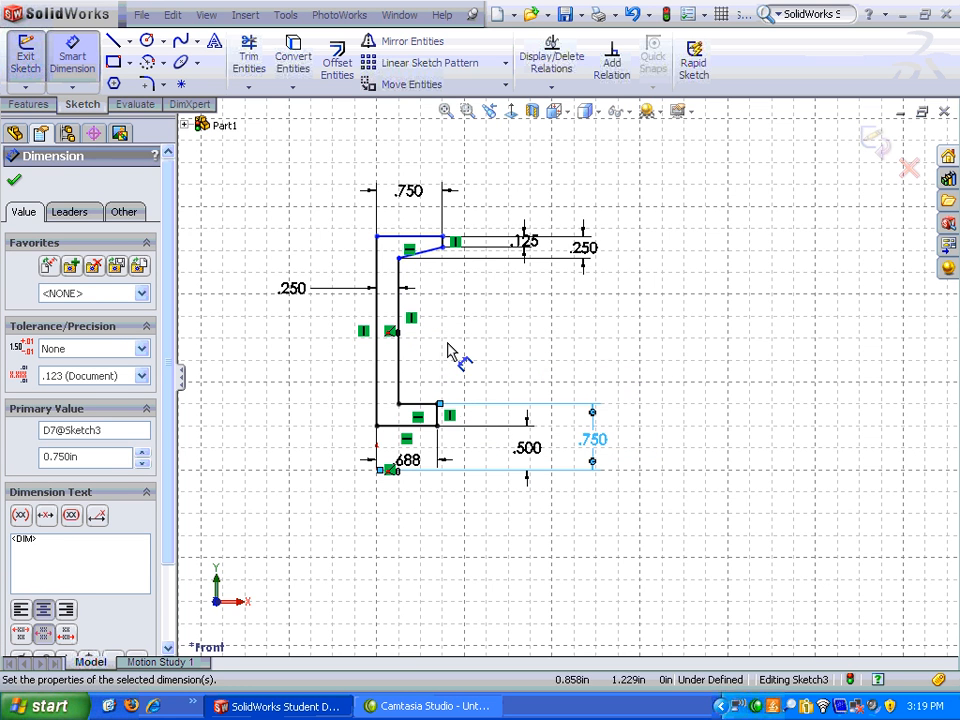
Step: Dimension the vertical distance from the origin to the profile's top edge and set it to 2 in
left_click(385, 468)
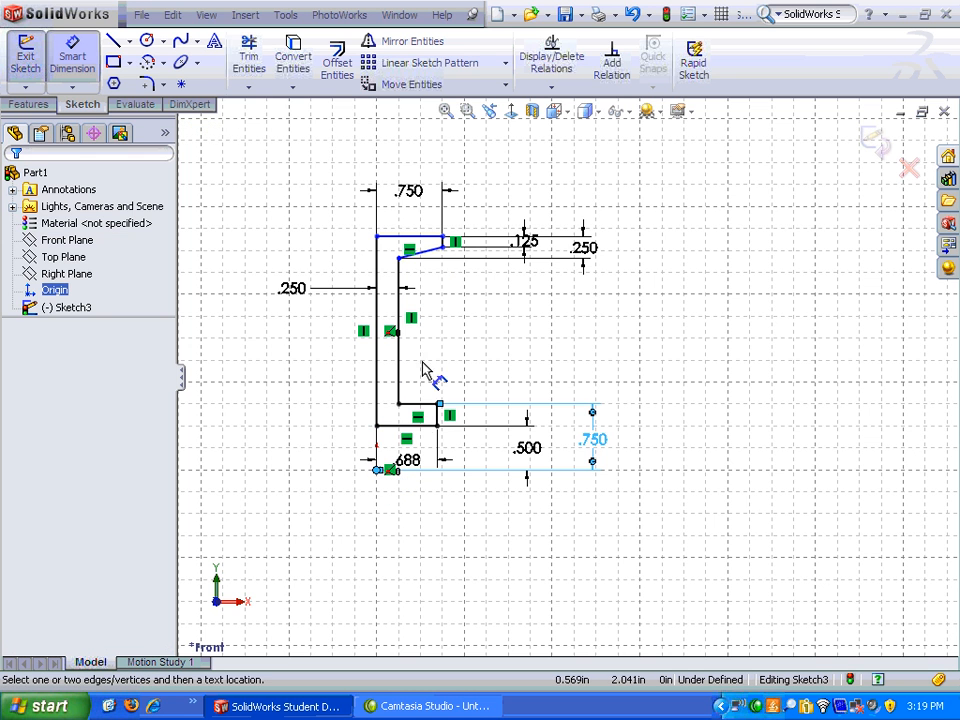
left_click(420, 237)
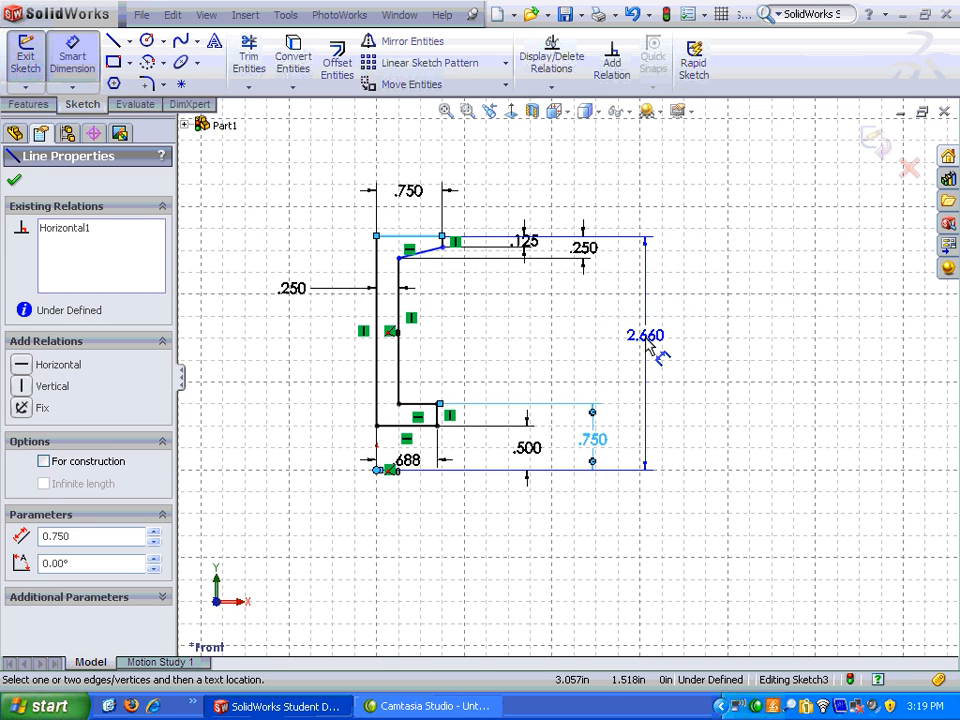
left_click(649, 336)
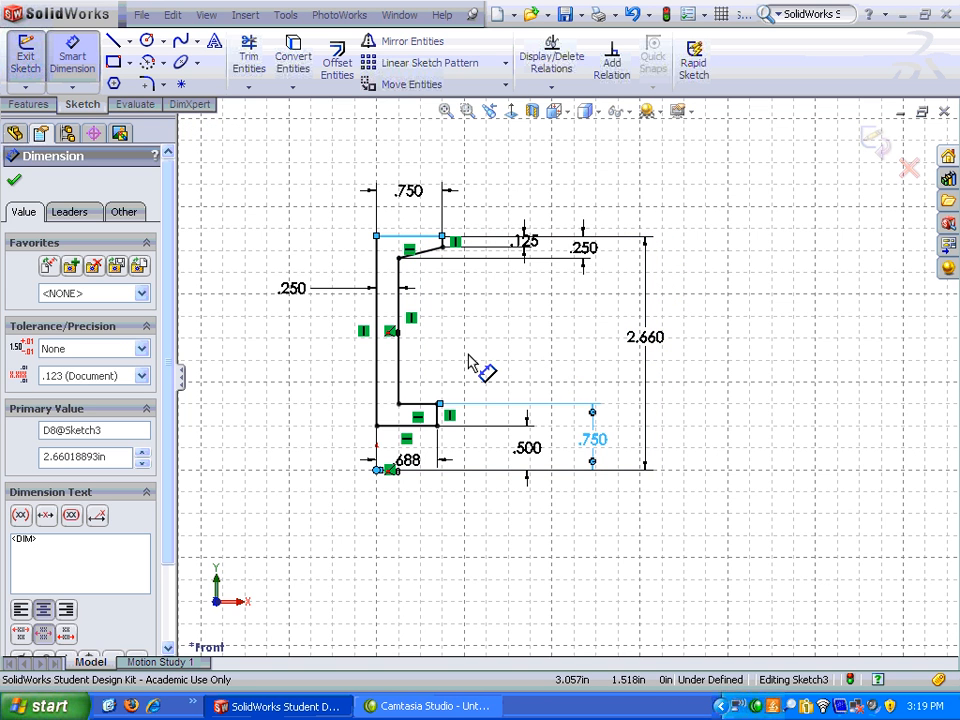
type("2")
key("Return")
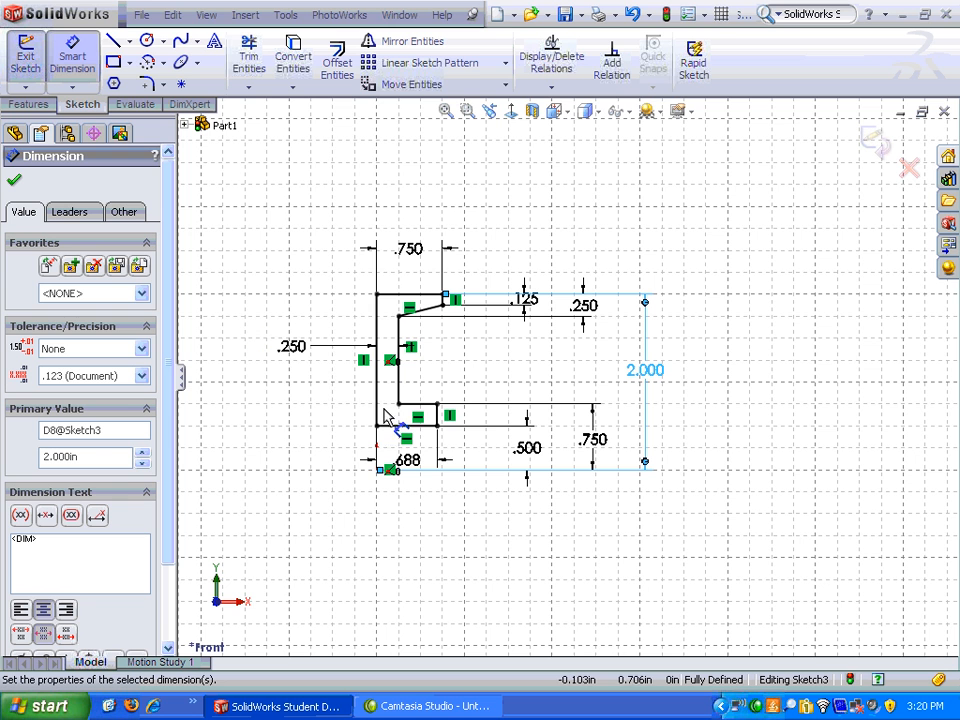
Step: Mirror the whole profile about its long left vertical line with Mirror Entities, keeping the original
left_click(373, 47)
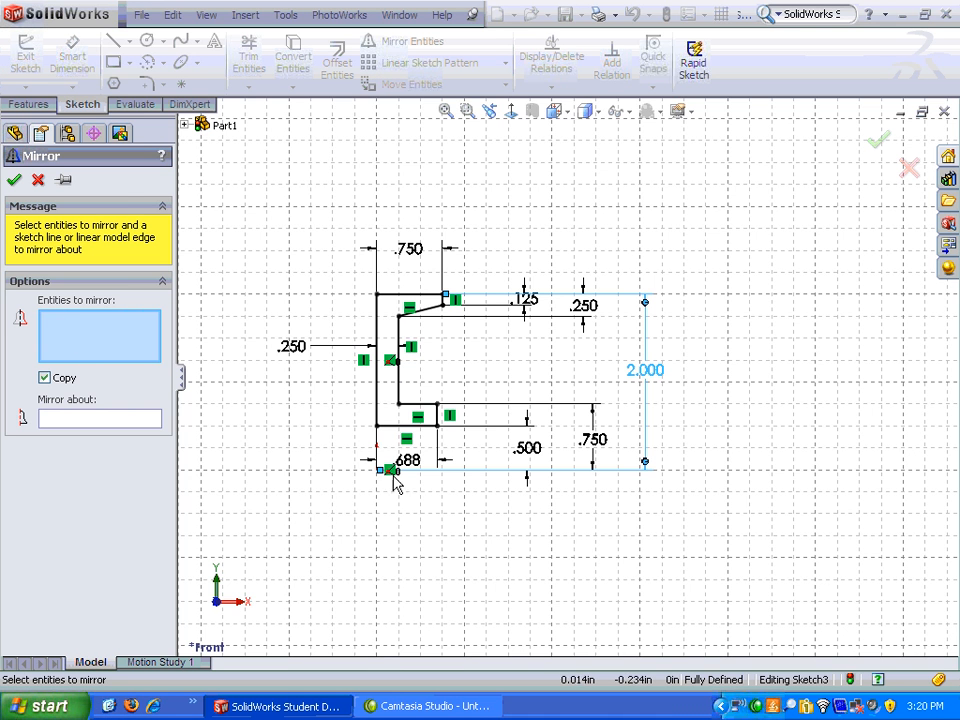
mouse_move(322, 512)
left_mouse_down()
mouse_move(452, 345)
mouse_move(506, 240)
left_mouse_up()
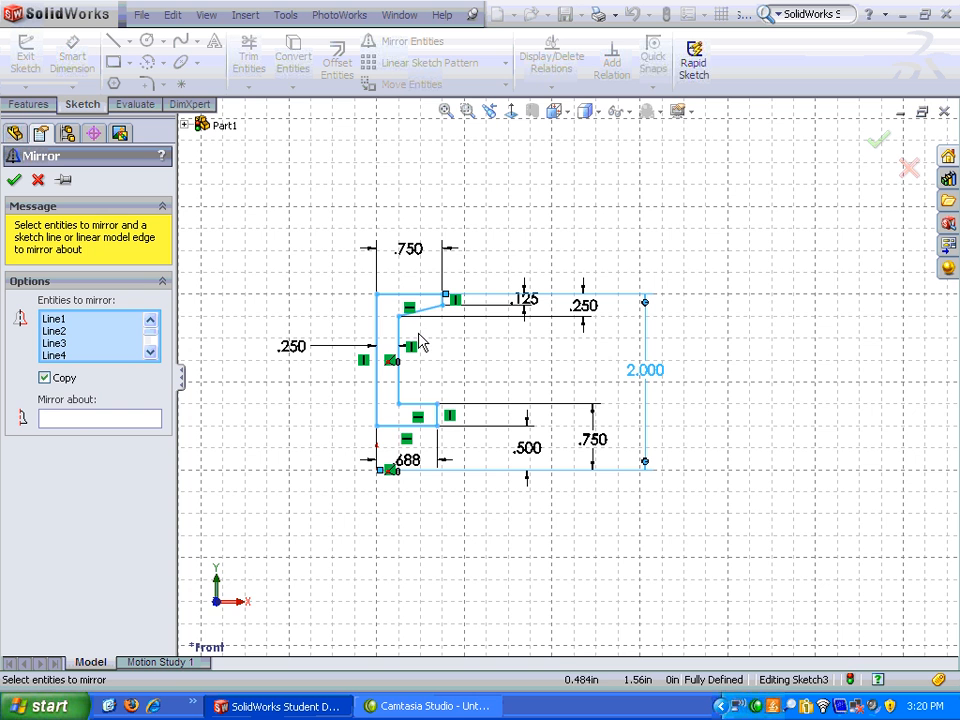
left_click(69, 422)
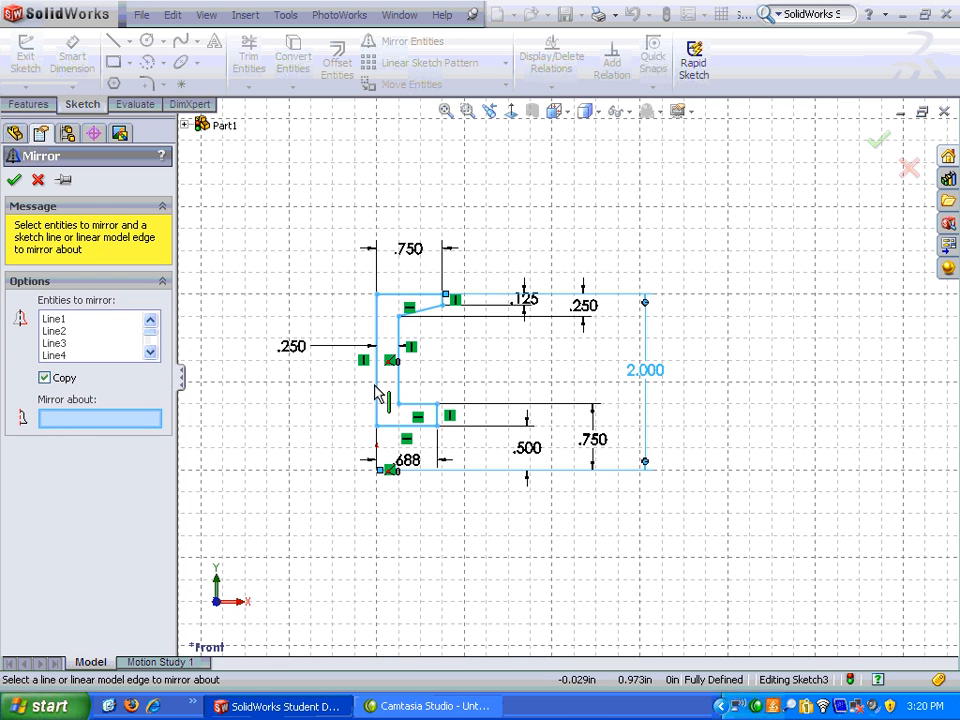
left_click(377, 390)
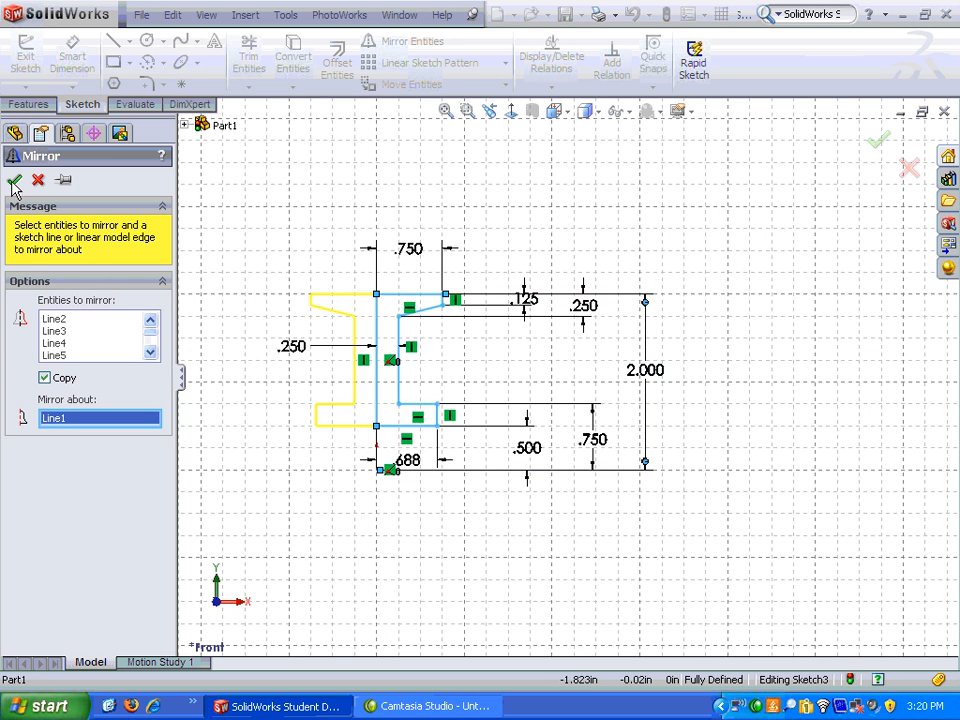
key("Return")
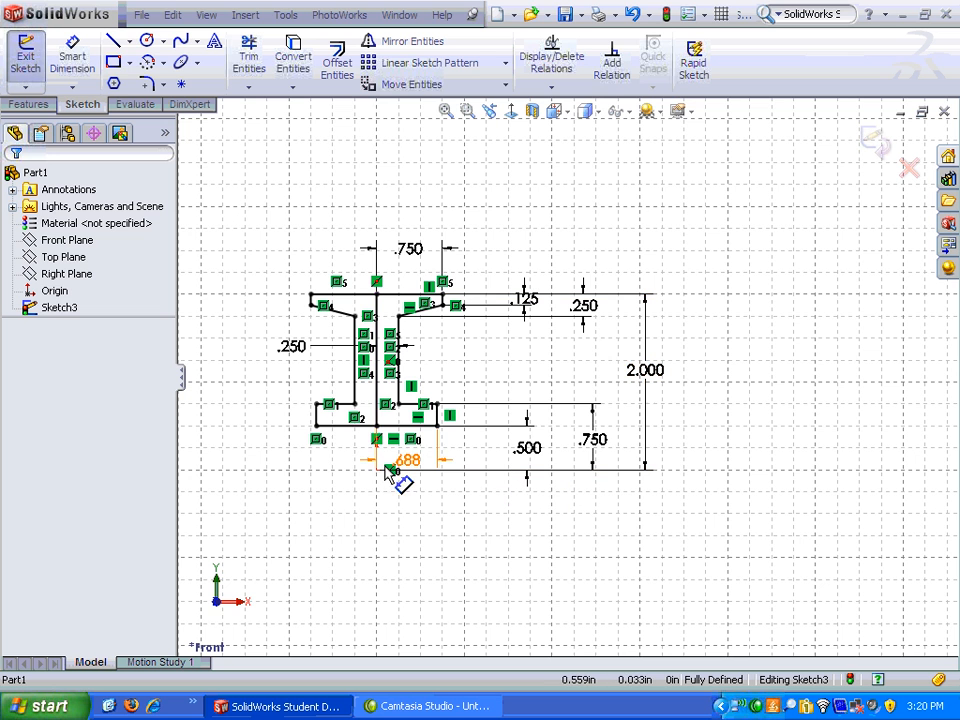
Step: Sketch a horizontal centerline about 2.48 in long through the origin, below the mirrored profile
left_click(130, 47)
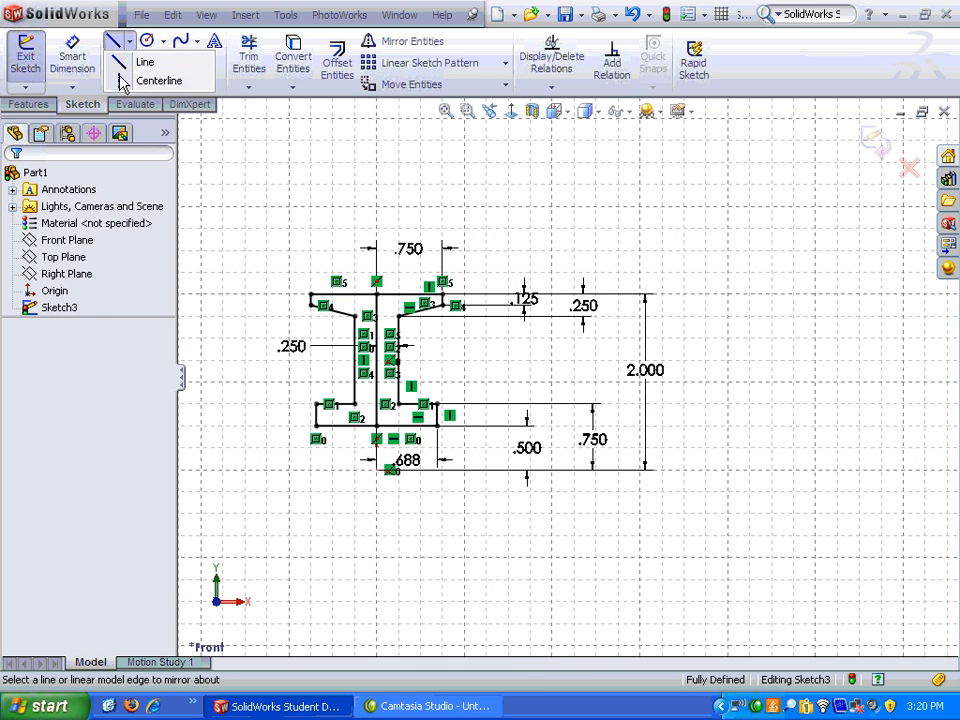
left_click(120, 82)
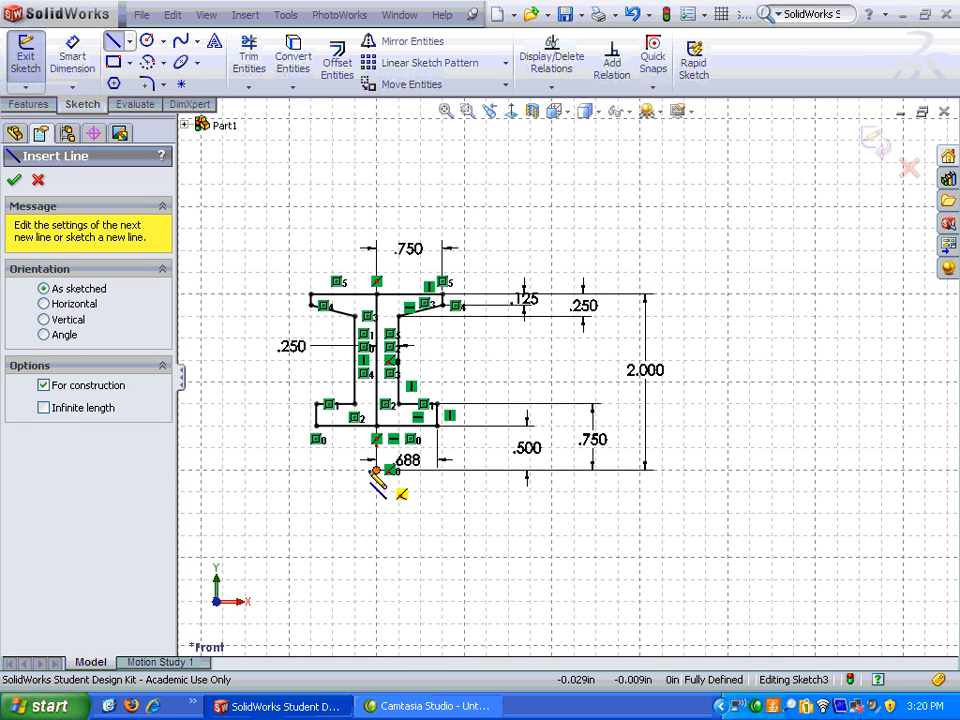
left_click(296, 470)
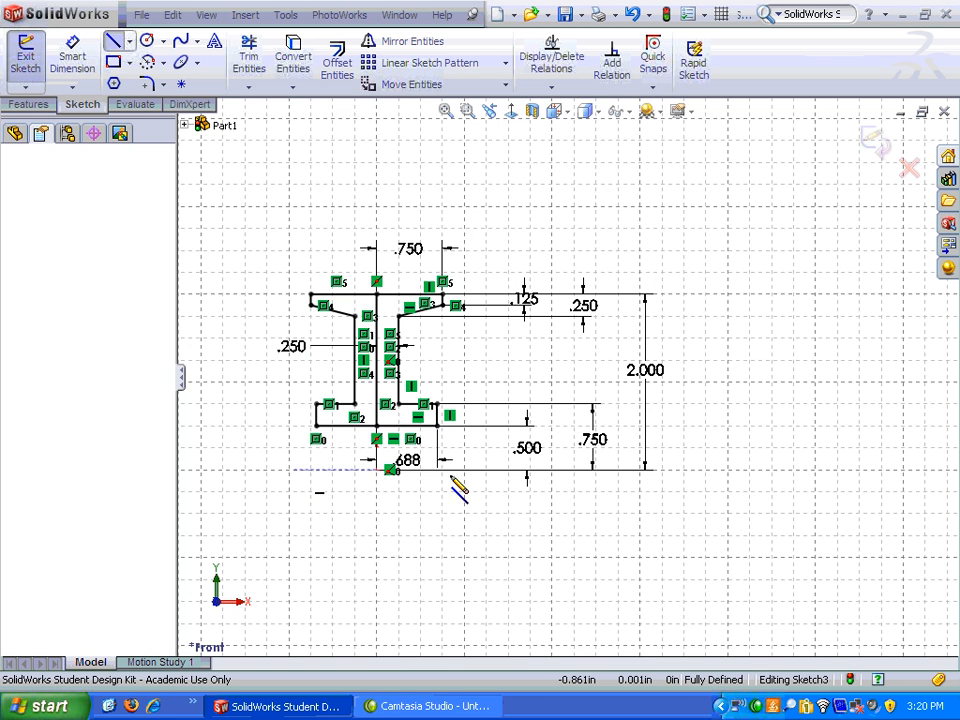
double_click(512, 471)
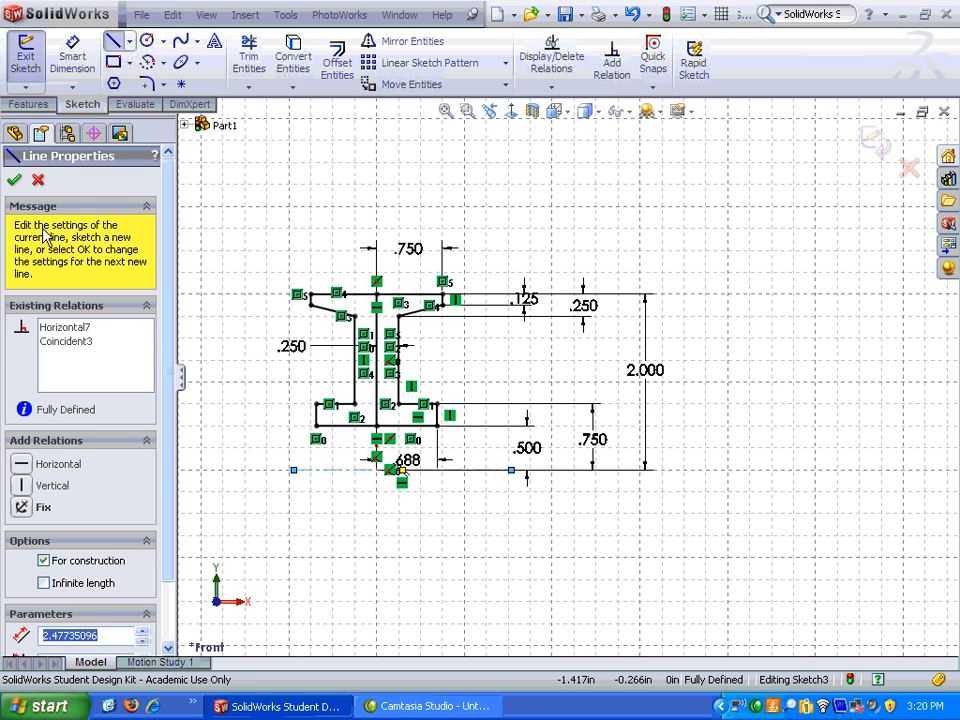
left_click(14, 181)
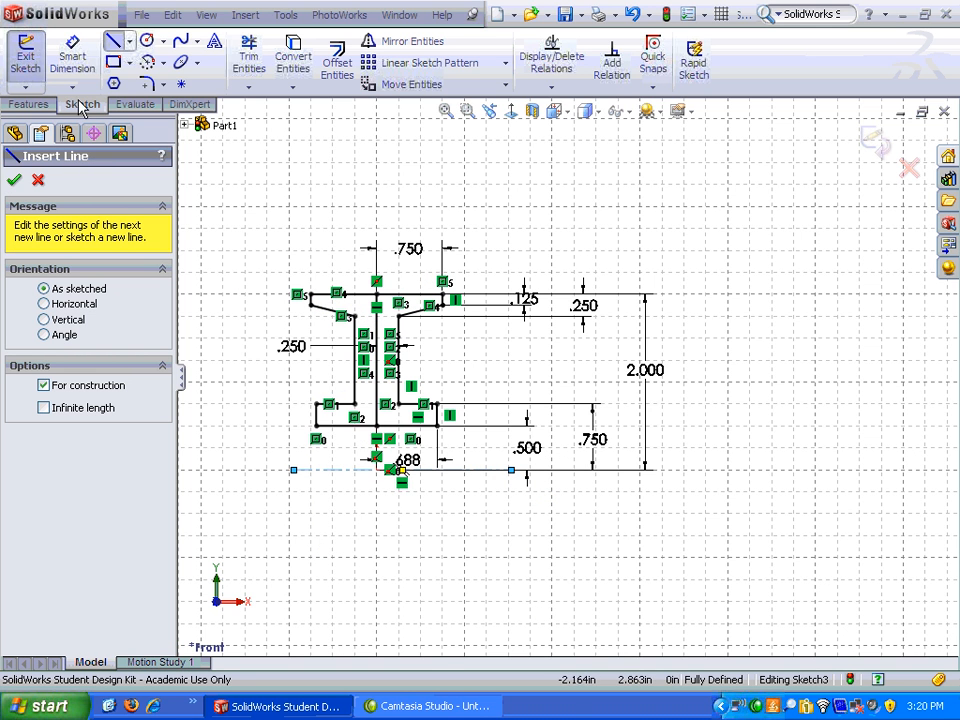
Step: Revolve both halves of the mirrored profile 360° about the centerline as a one-direction thin feature
left_click(27, 105)
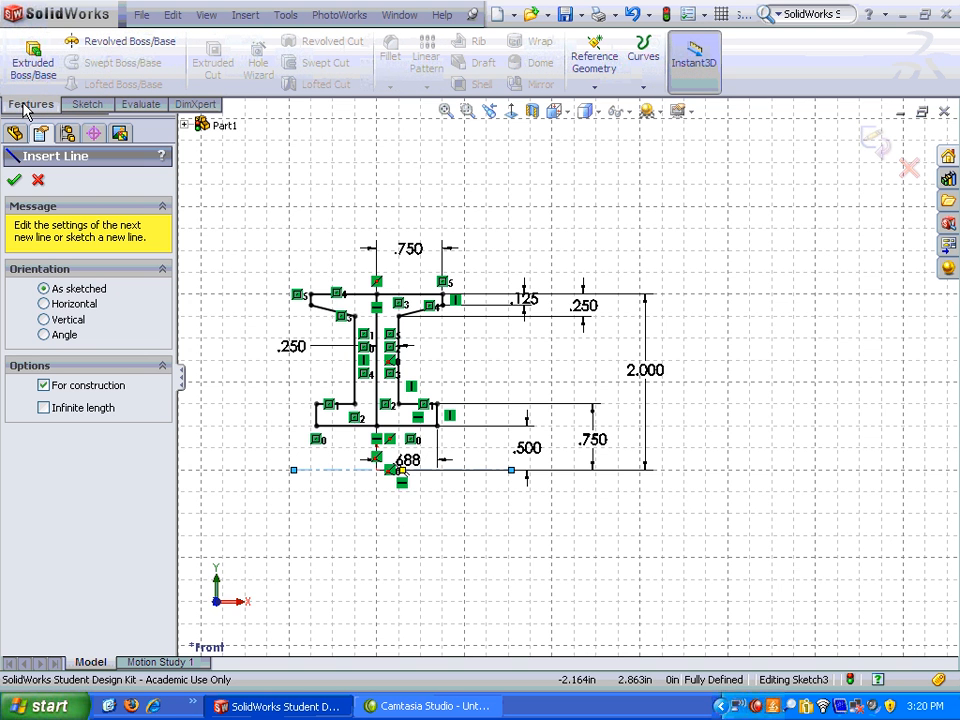
left_click(70, 41)
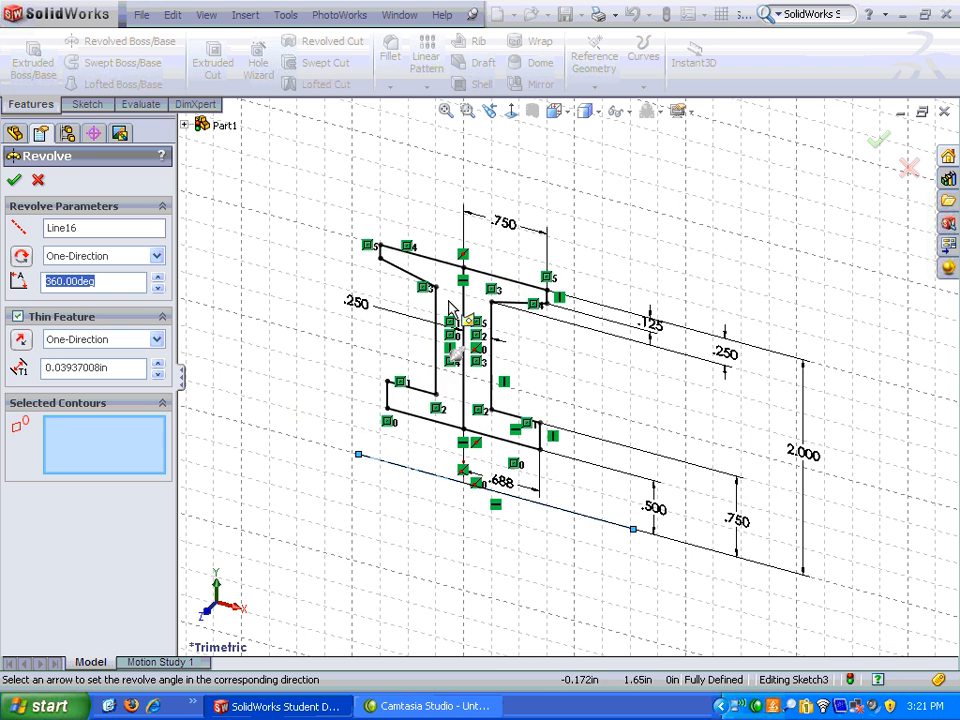
left_click(489, 316)
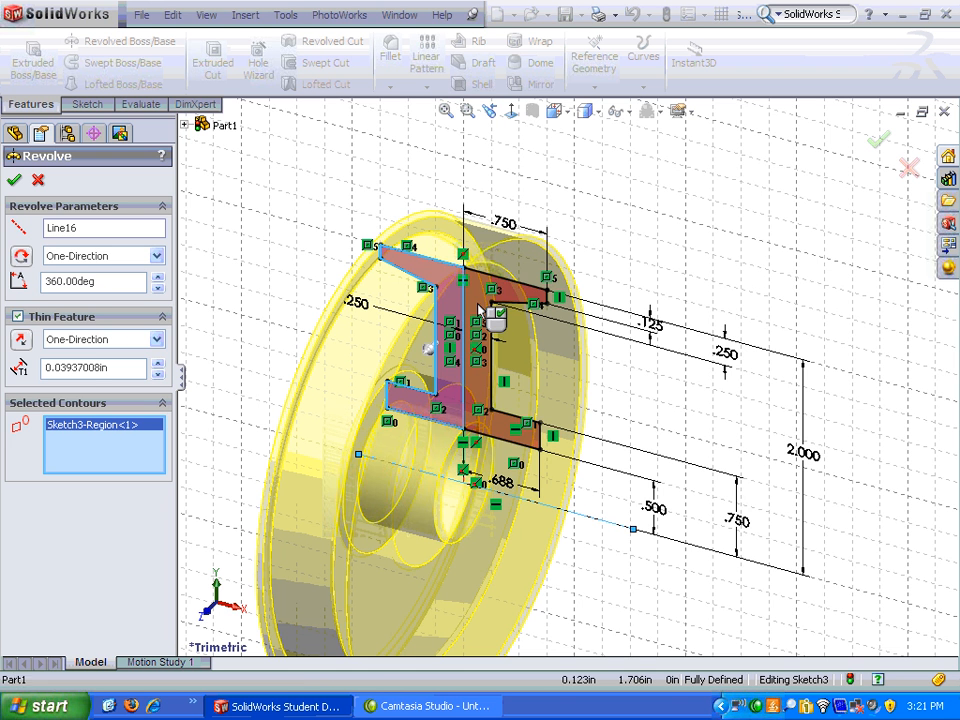
left_click(505, 452)
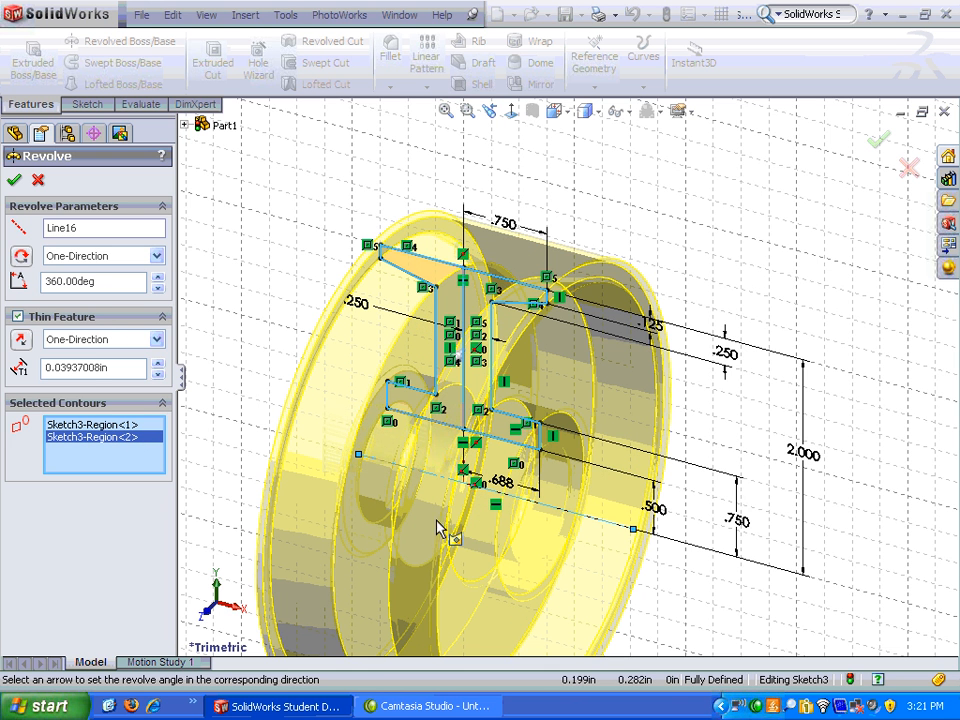
left_click(14, 181)
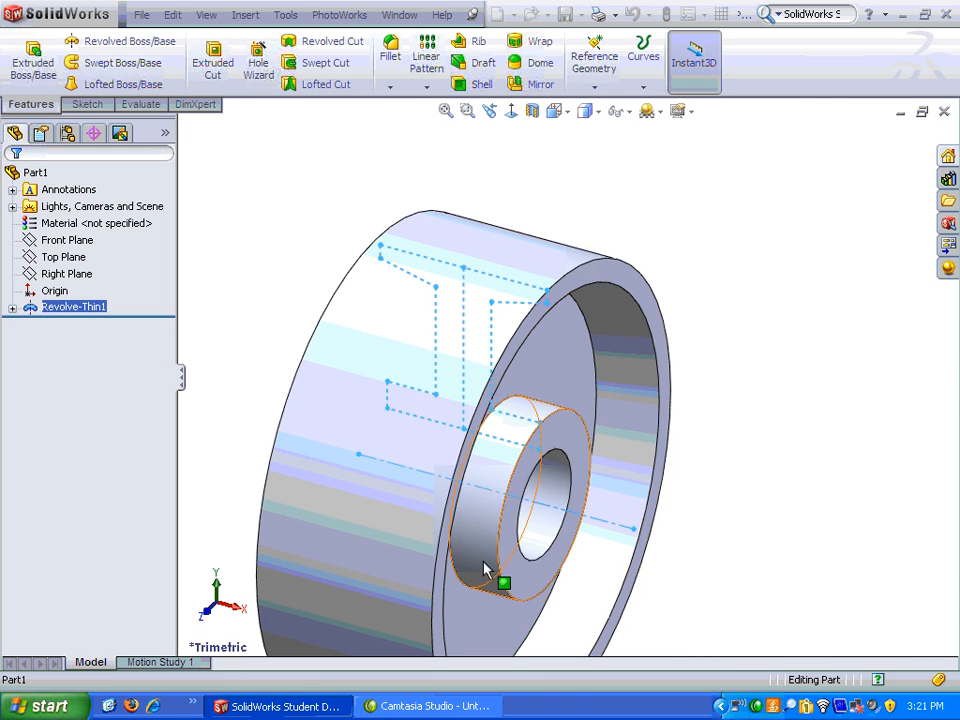
Step: Fillet the four inner edges where the web meets the rim and hub on both sides of the wheel with a 0.125 in constant radius
middle_click_drag(484, 568, 344, 485)
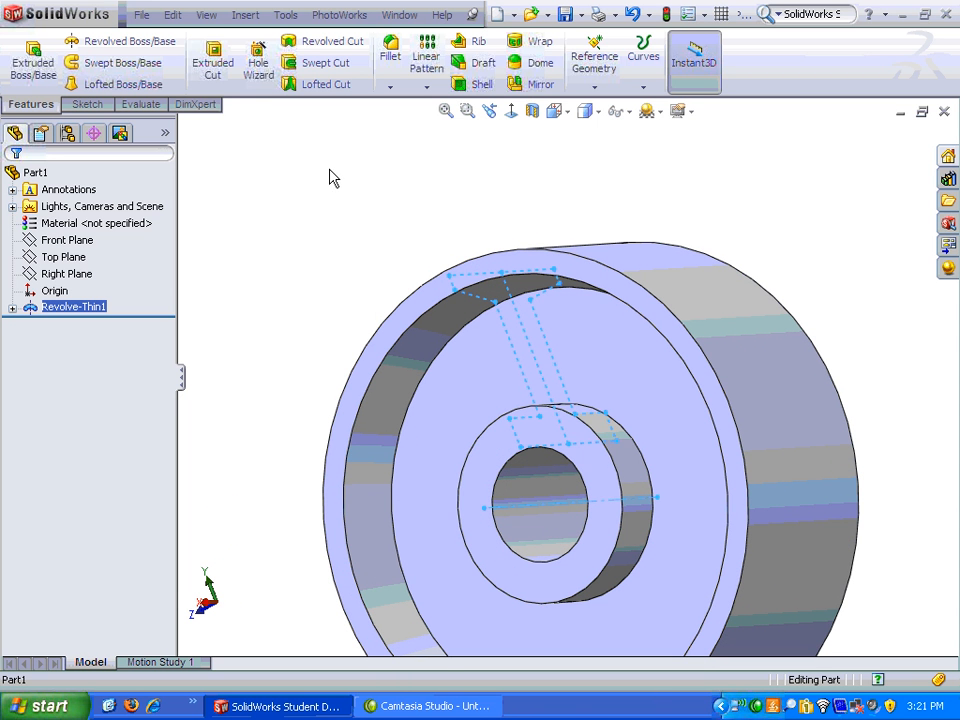
left_click(391, 53)
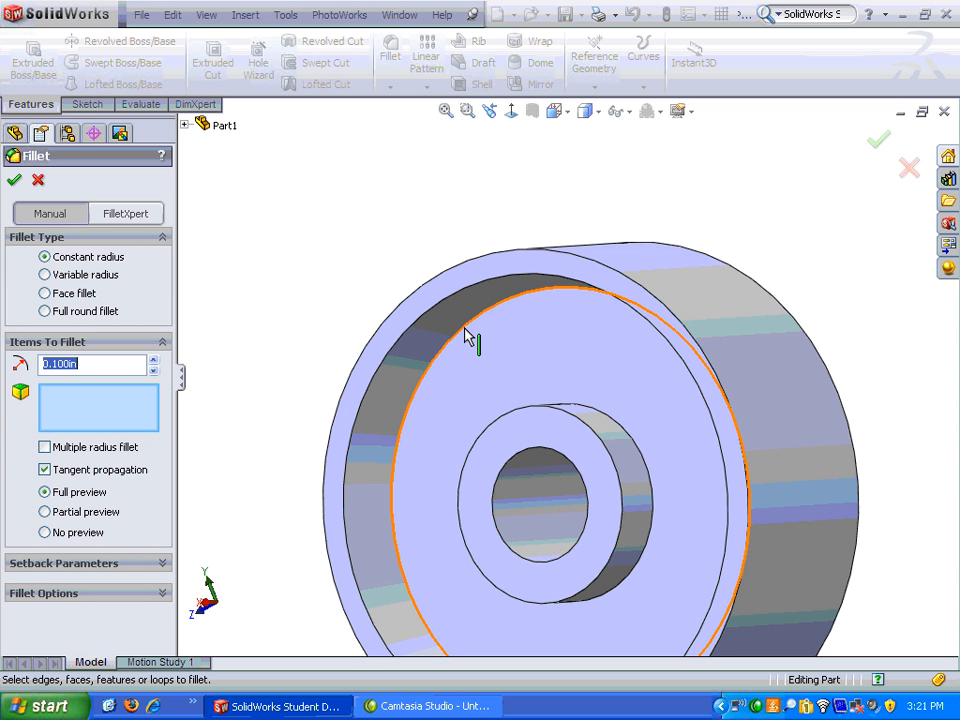
left_click(466, 336)
left_click(616, 424)
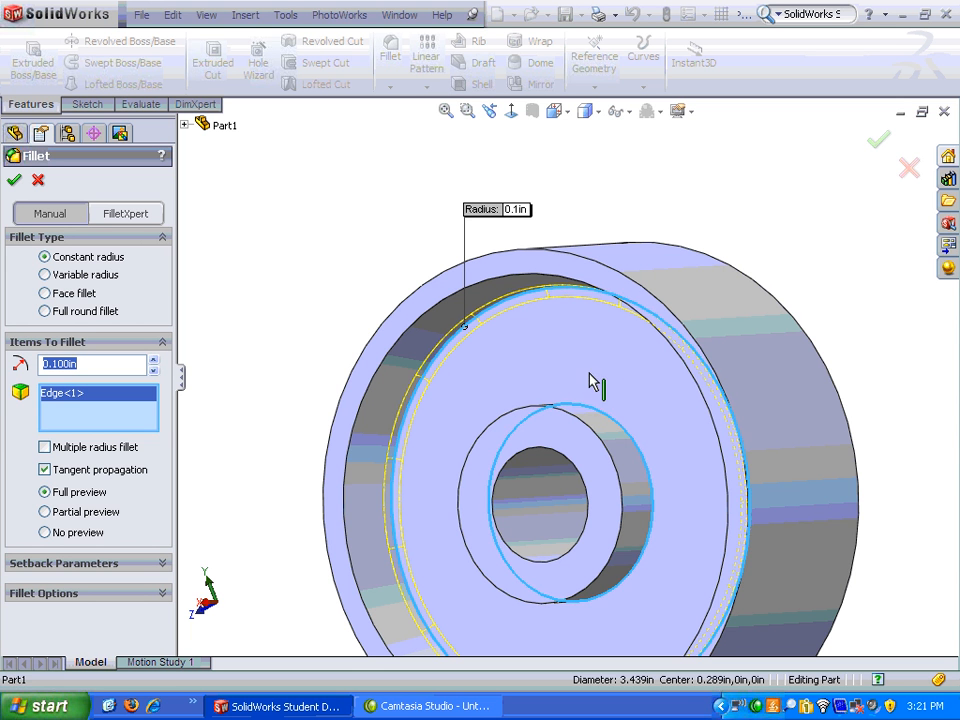
middle_click_drag(615, 386, 448, 388)
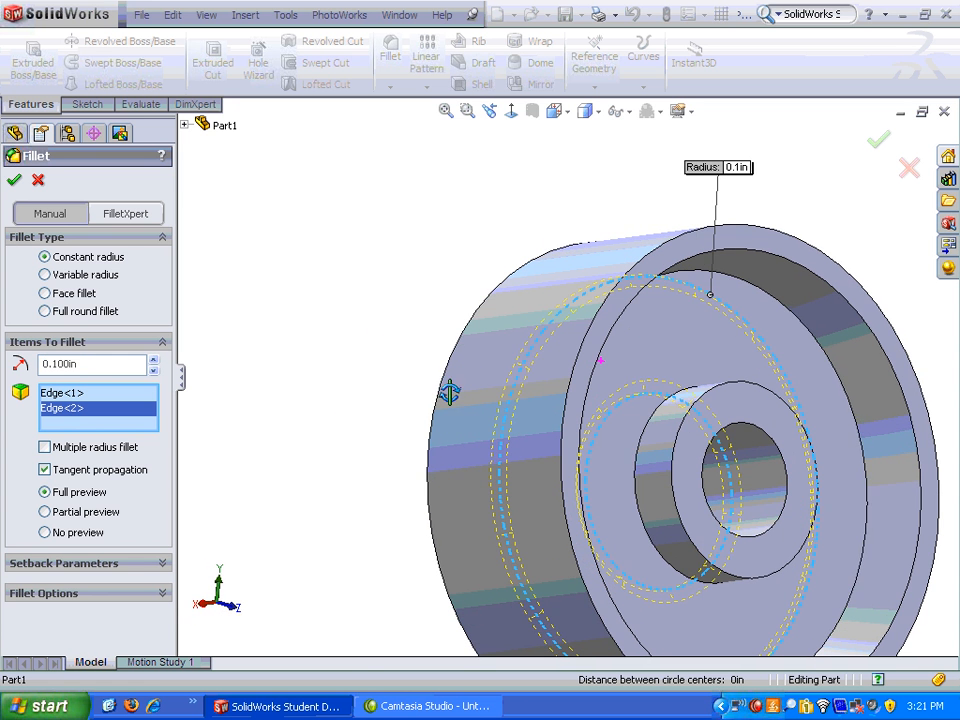
left_click(797, 323)
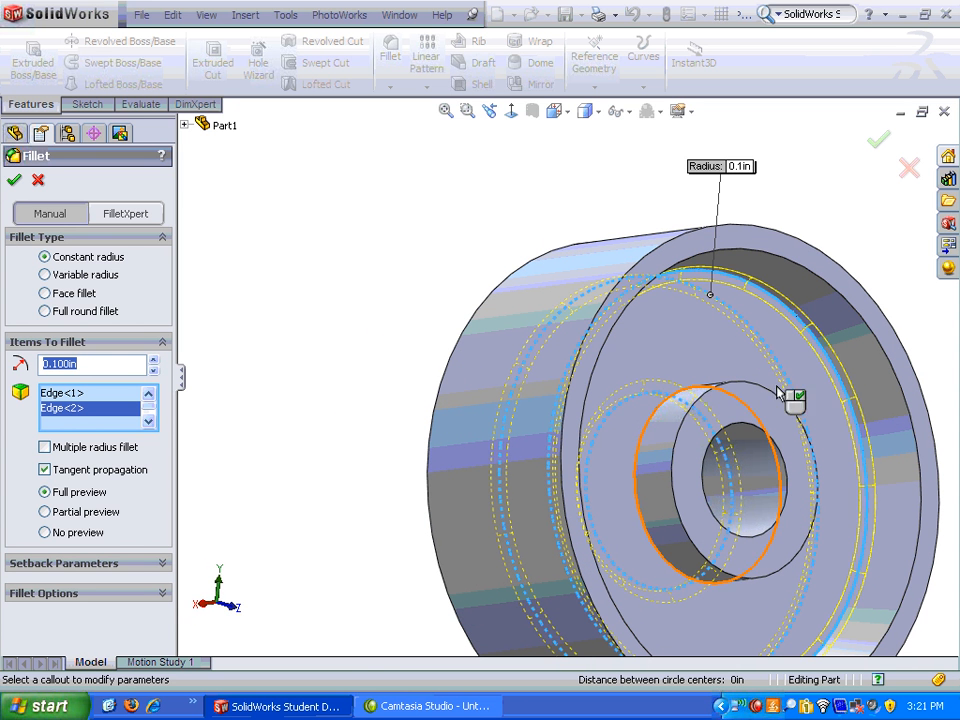
left_click(640, 473)
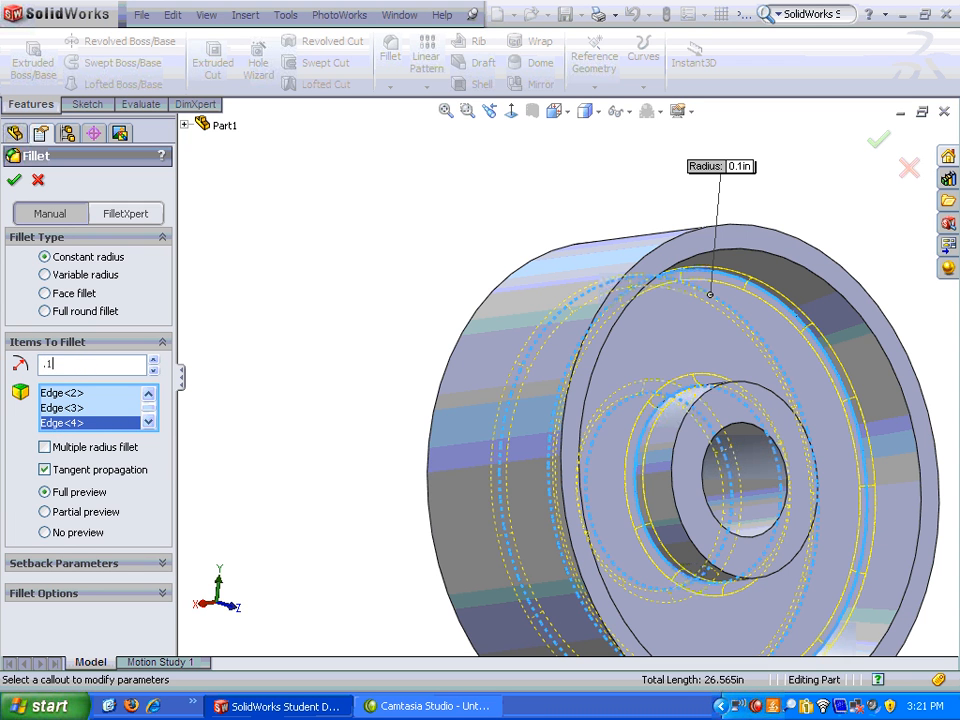
key("Return")
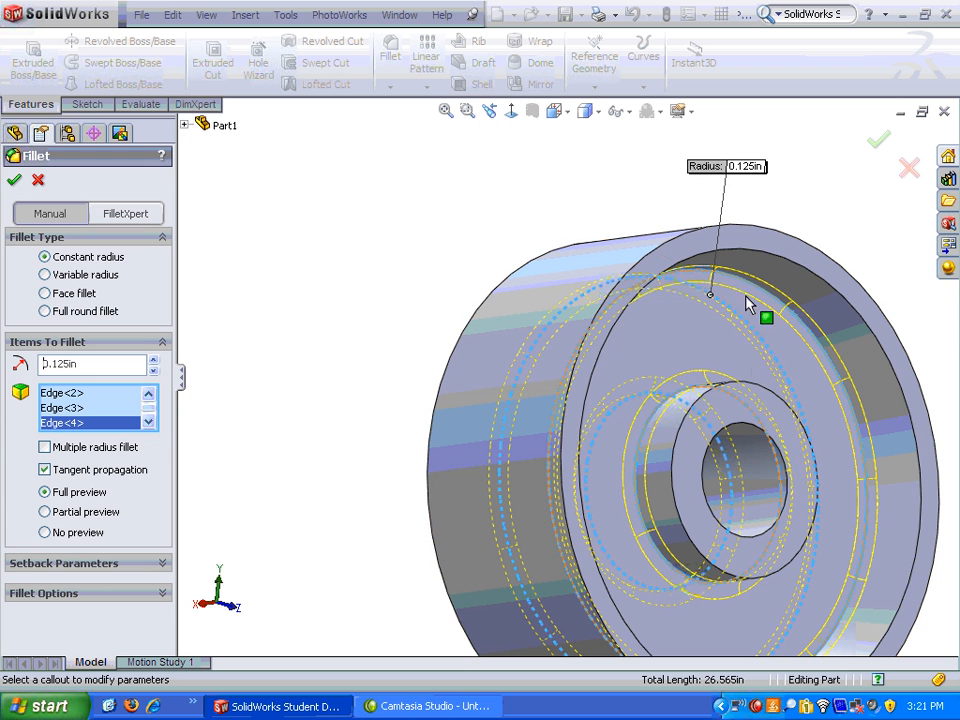
left_click(14, 181)
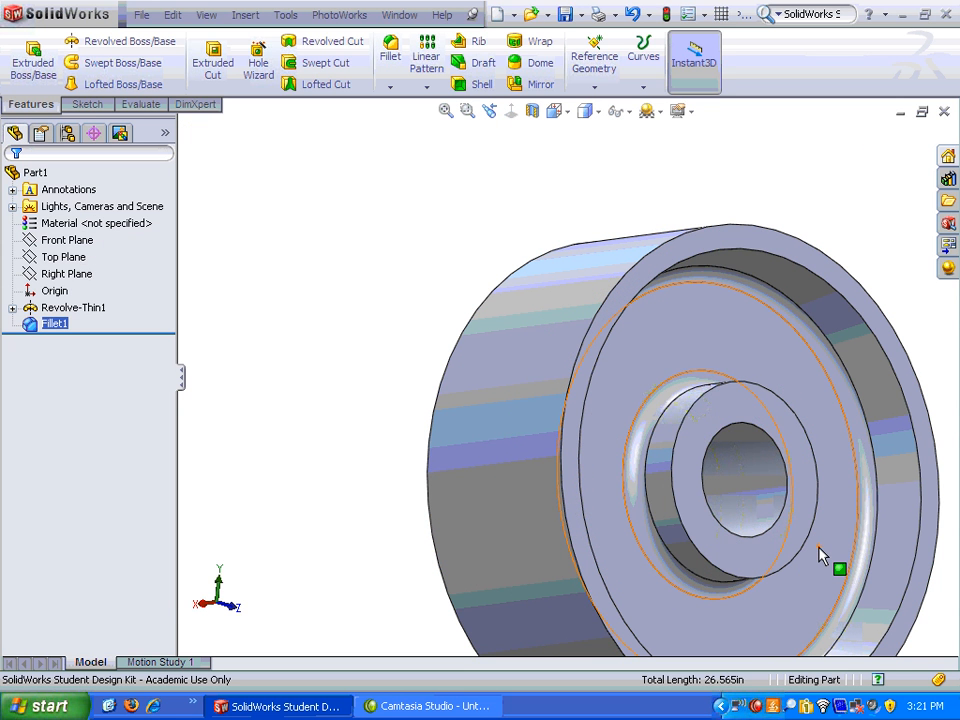
middle_click_drag(542, 469, 658, 474)
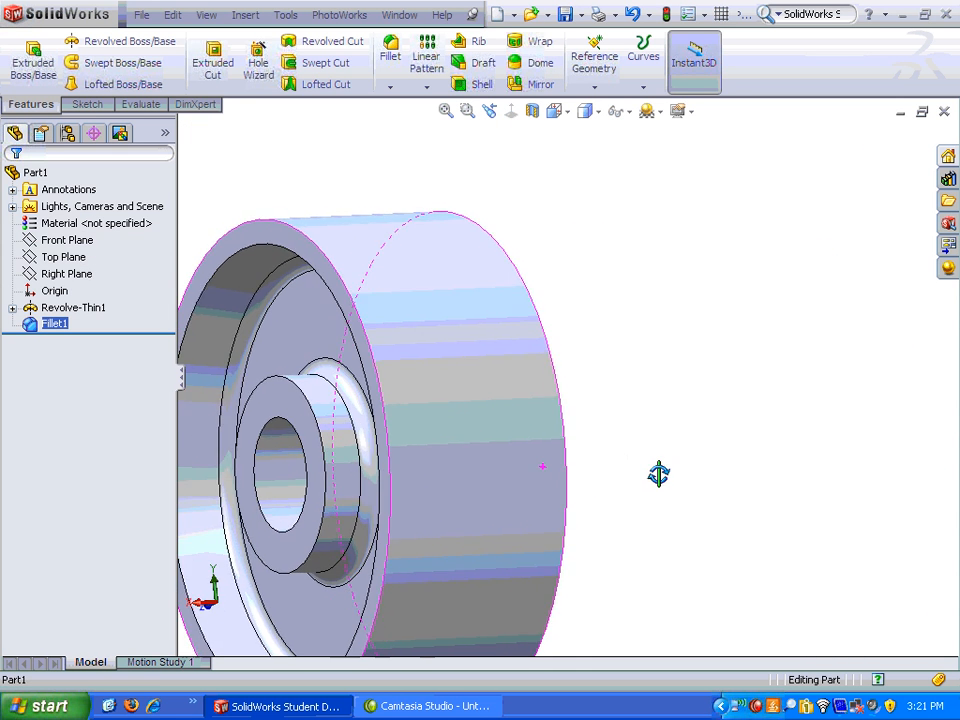
scroll(600, 472, "up", 4)
scroll(489, 465, "down", 2)
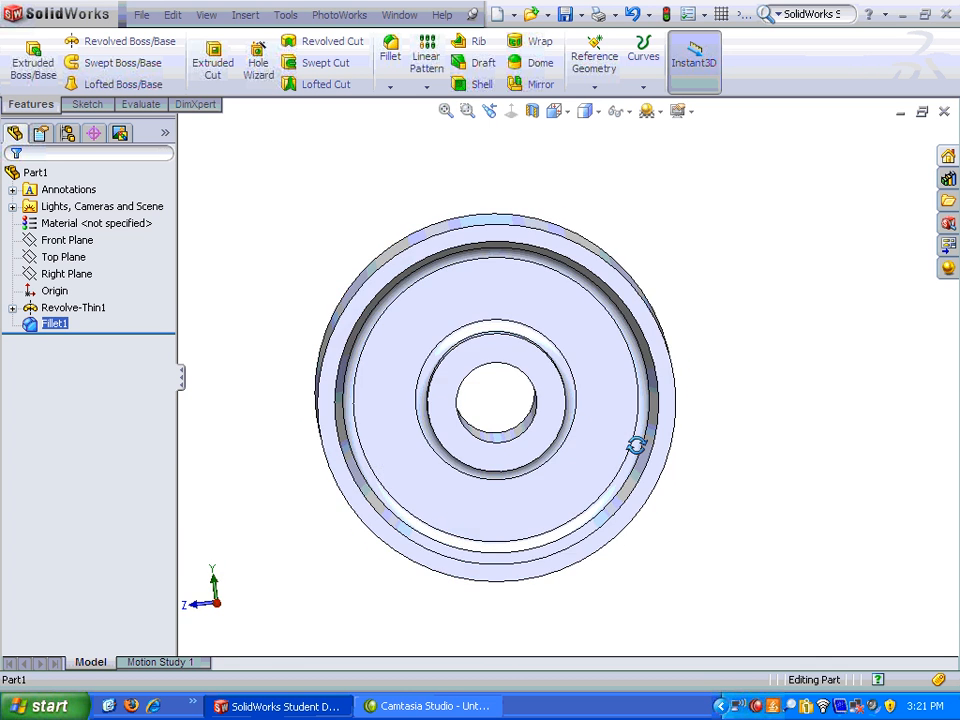